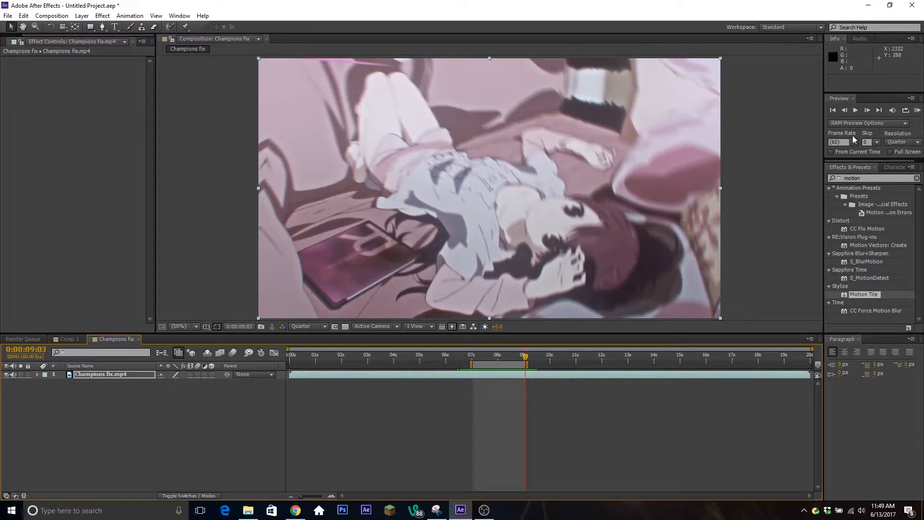
Step: RAM-preview the Champions fix composition, then stop playback
left_click(917, 110)
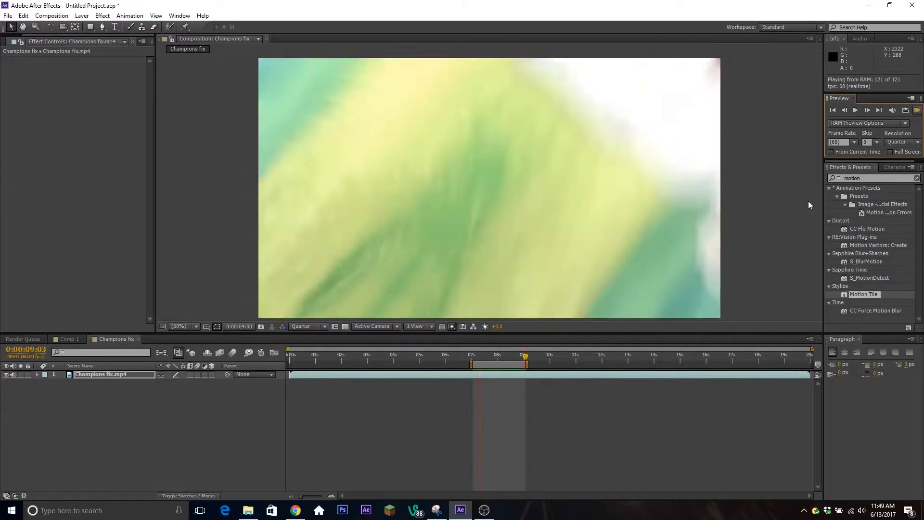
left_click(807, 197)
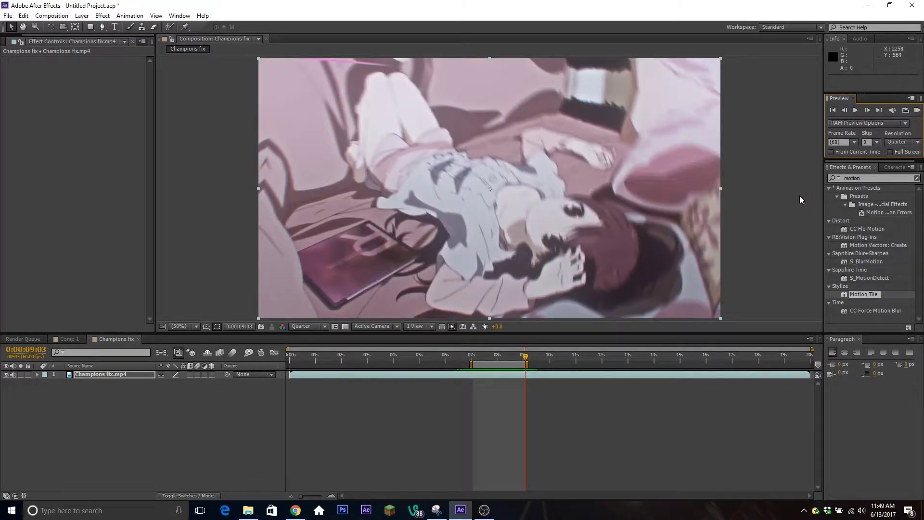
left_click(71, 337)
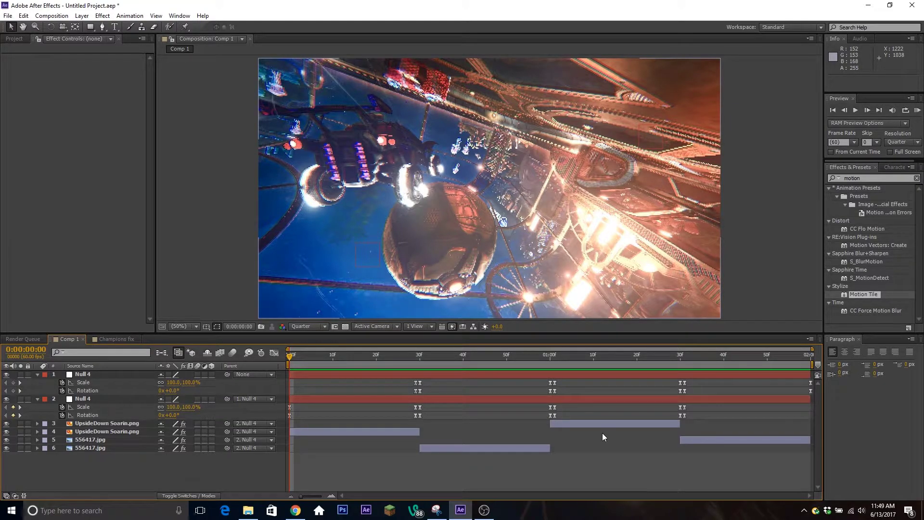
left_click(297, 373)
left_click(302, 400)
left_click(333, 414)
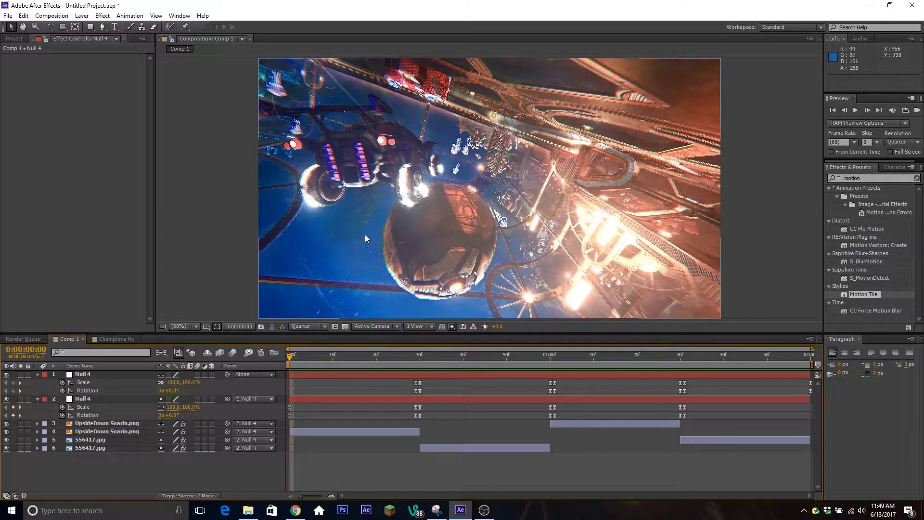
left_click_drag(286, 359, 550, 415)
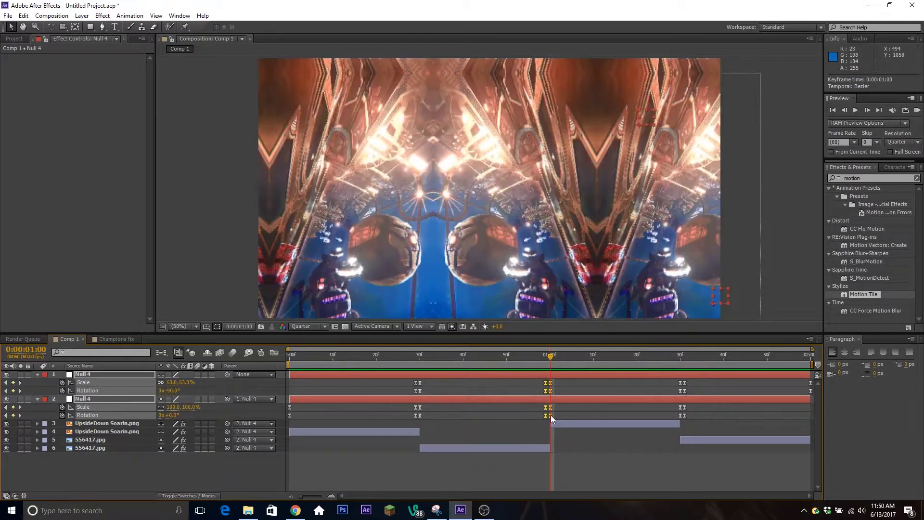
left_click(568, 447)
left_click_drag(549, 360, 594, 362)
left_click(917, 111)
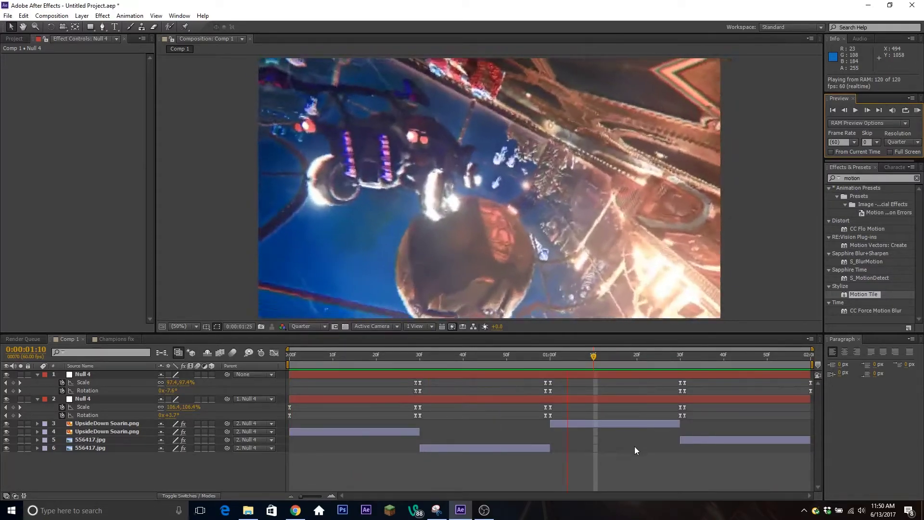
key("space")
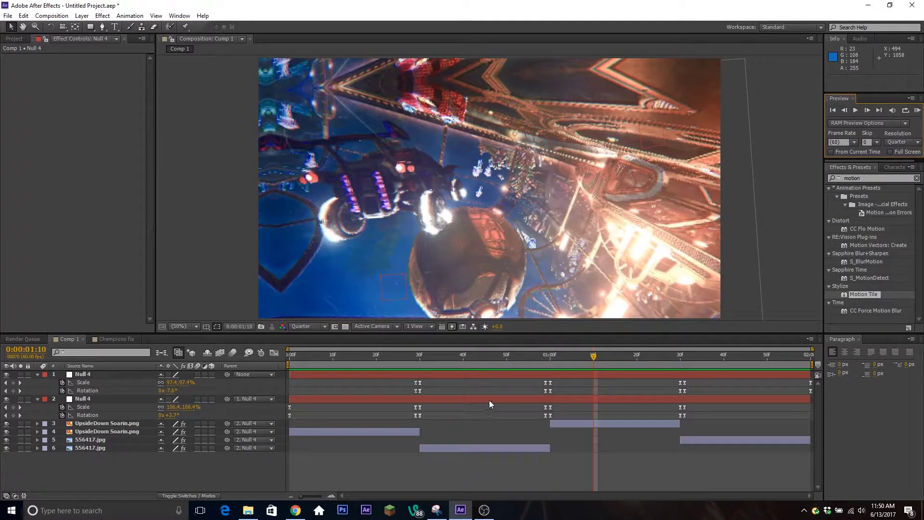
Step: Delete both Null 4 layers and every remaining layer from Comp 1
left_click(489, 400)
left_click(486, 377, "shift")
key("Delete")
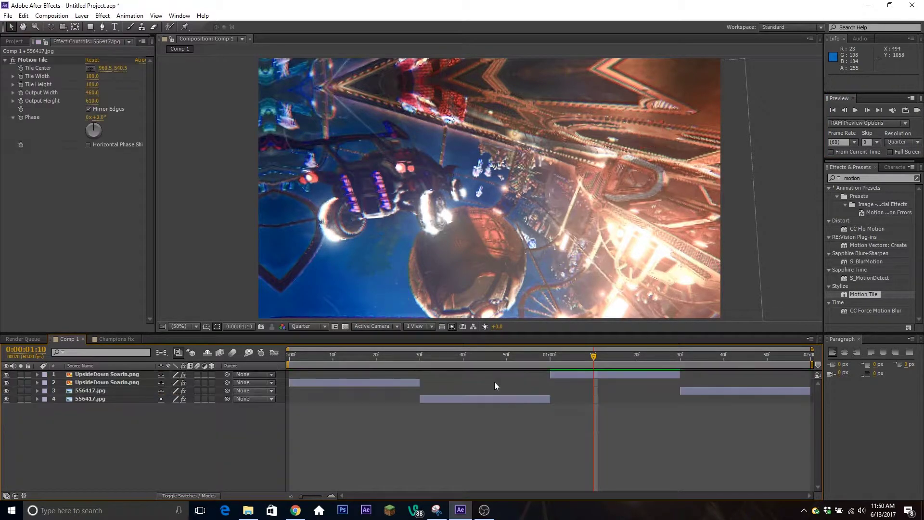
left_click(98, 375)
left_click(97, 402, "shift")
key("Delete")
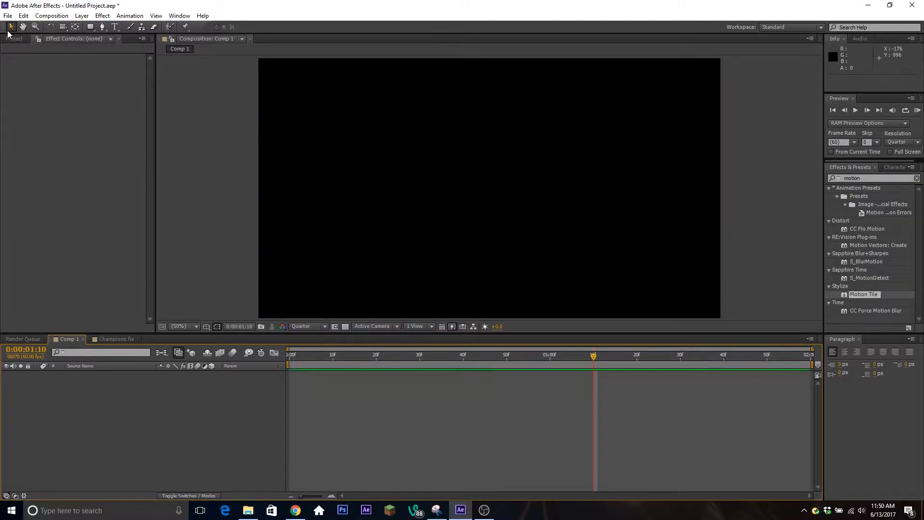
Step: Add 556417.jpg and UpsideDown Soarin.png from the Project panel into Comp 1
left_click(14, 39)
left_click_drag(31, 124, 43, 429)
left_click_drag(42, 174, 61, 460)
Step: Trim UpsideDown Soarin.png to end at frame 30 and start 556417.jpg at frame 30
left_click(420, 359)
key("alt+bracketright")
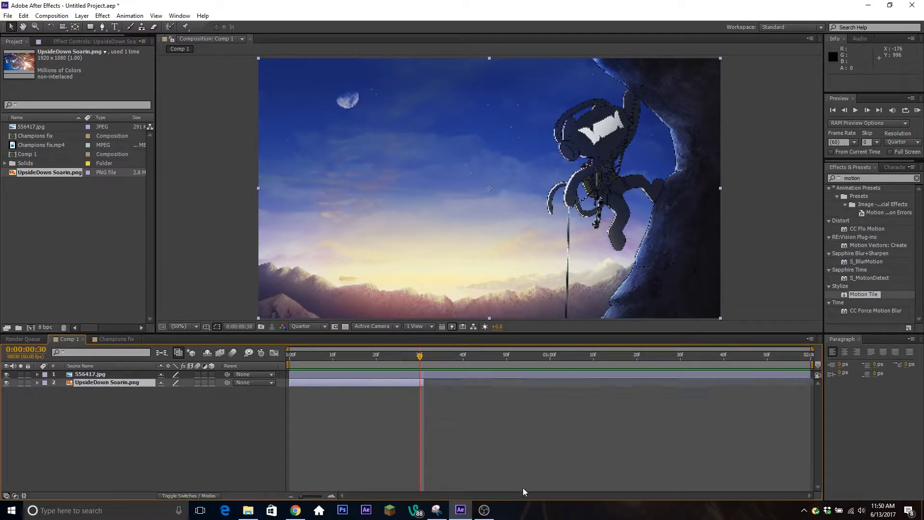
left_click(425, 374)
key("alt+bracketleft")
left_click_drag(371, 370, 281, 363)
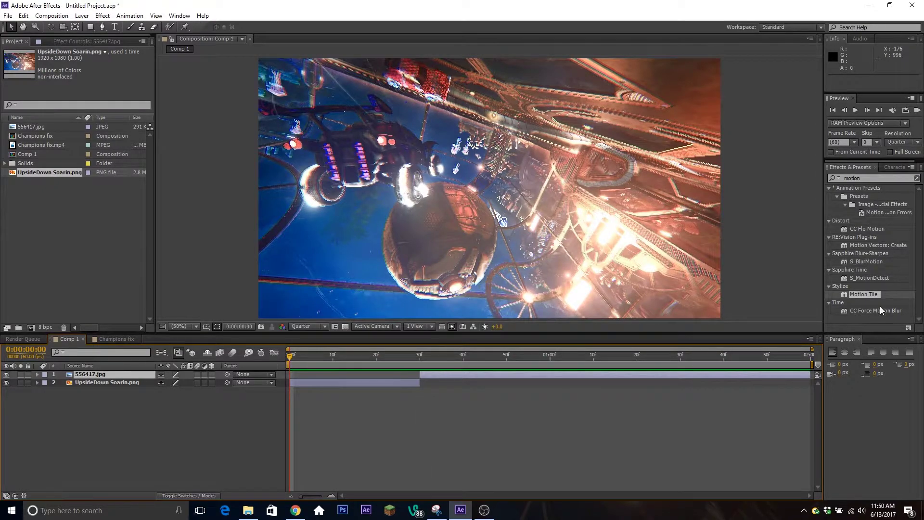
Step: Apply Motion Tile to both clips and set 556417.jpg's Output Width and Height to 700
left_click_drag(875, 296, 406, 385)
left_click_drag(867, 295, 536, 374)
left_click(88, 102)
type("700")
key("Return")
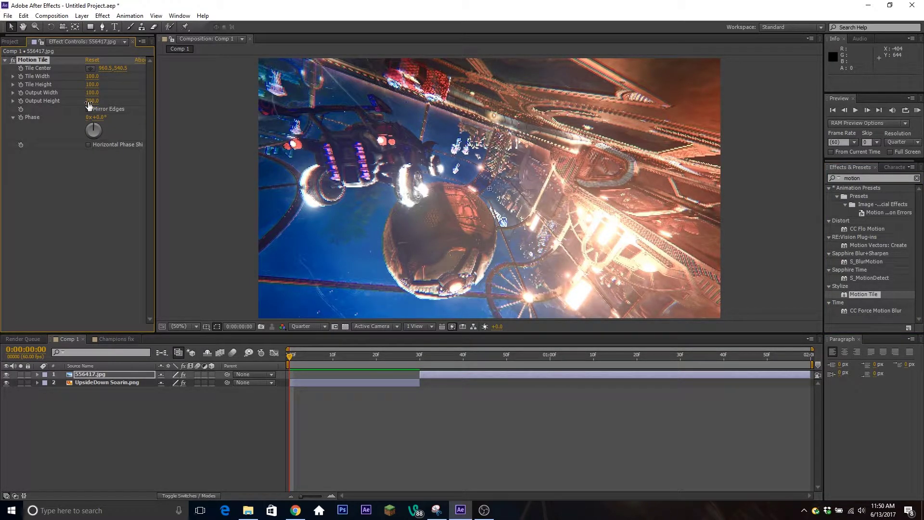
left_click(92, 93)
type("700")
key("Return")
Step: Set UpsideDown Soarin.png's Motion Tile Output Width and Height to 700 with Mirror Edges on
left_click(392, 383)
left_click(92, 100)
type("0")
key("Return")
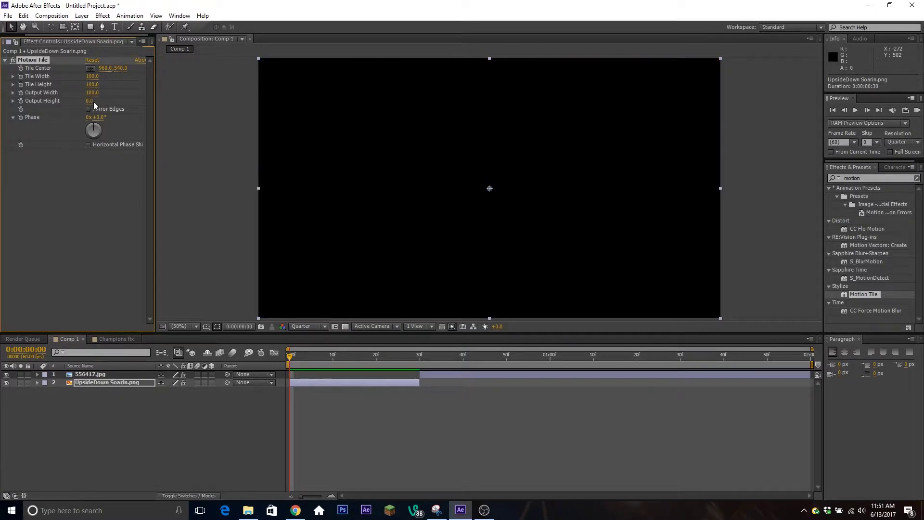
left_click(91, 101)
type("700")
key("Return")
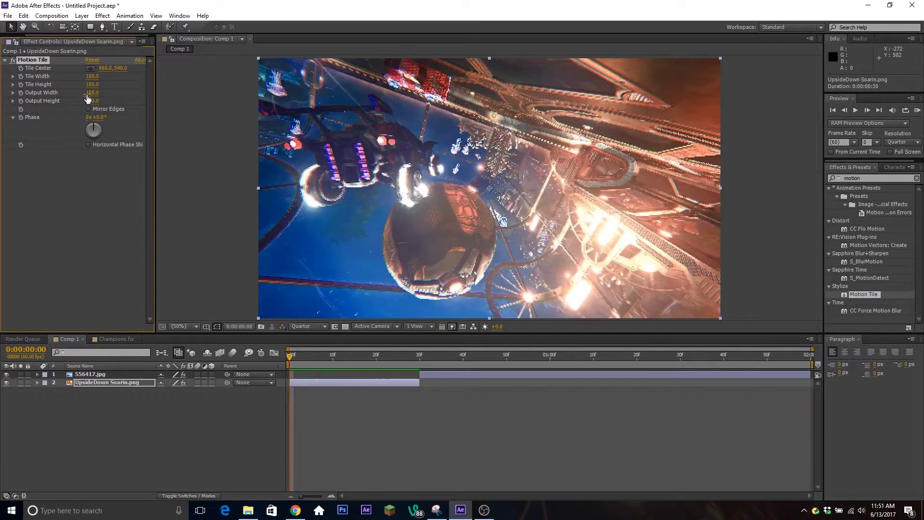
left_click(93, 93)
type("700")
key("Return")
left_click(88, 109)
left_click(666, 429)
left_click_drag(309, 359, 282, 394)
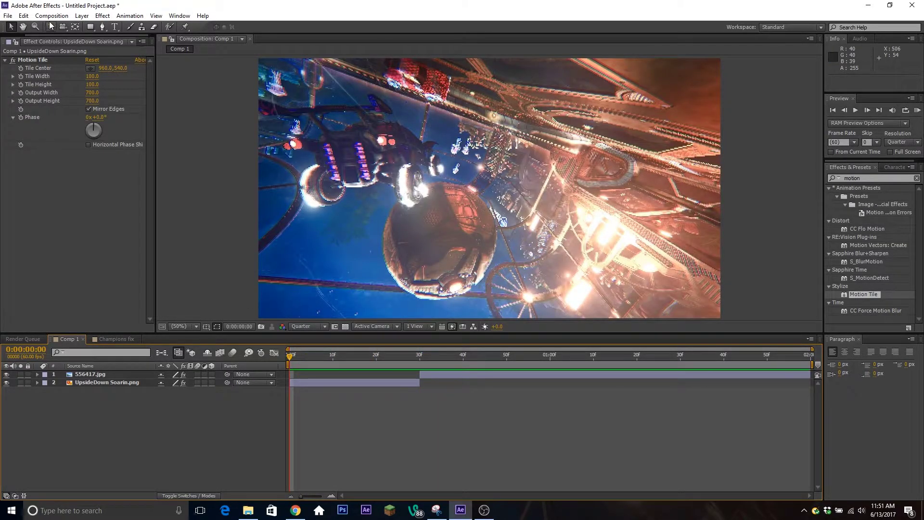
Step: Create a new Null Object layer and duplicate it
left_click(82, 16)
mouse_move(144, 27)
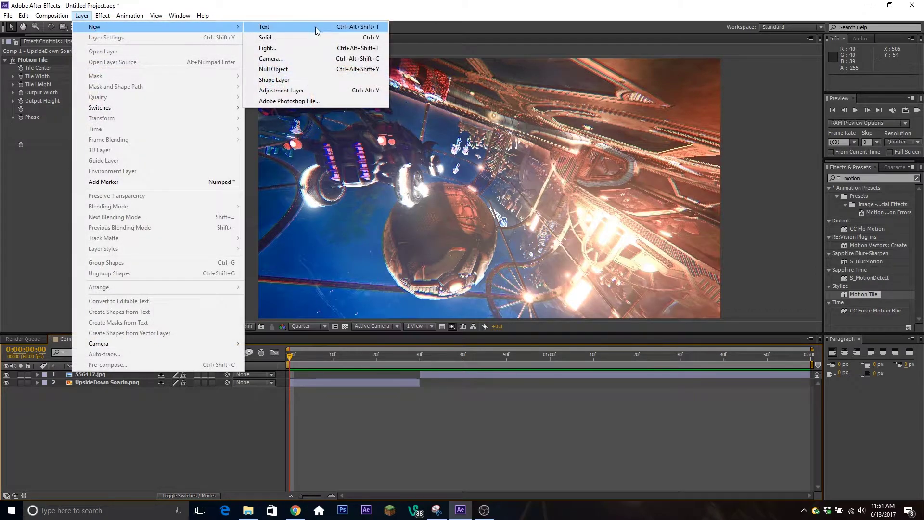
left_click(308, 69)
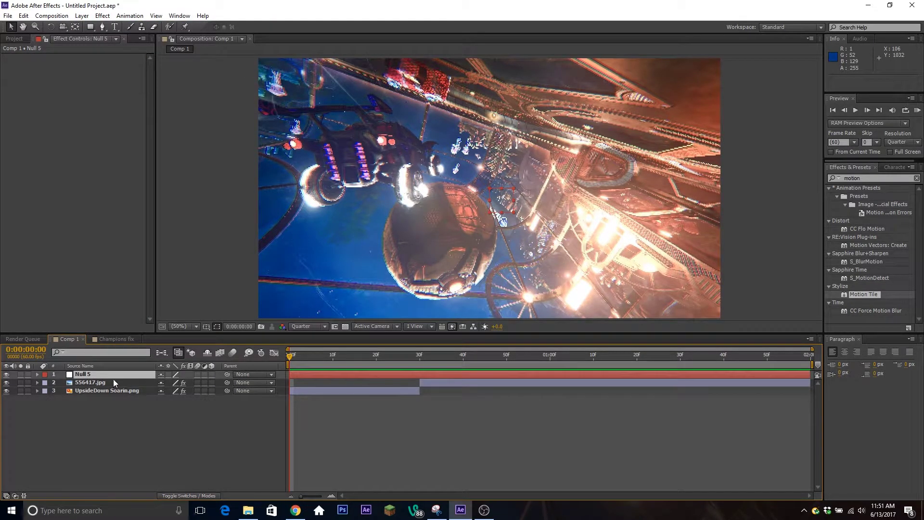
key("ctrl+d")
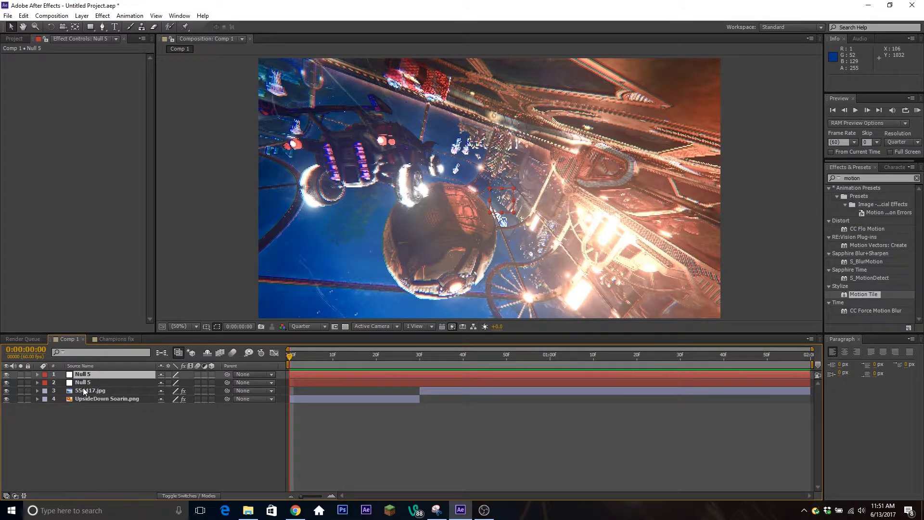
Step: Move the second Null 5 to Position 337,860, toward the lower left
left_click(94, 382)
left_click(98, 375)
left_click(97, 380)
left_click(98, 375)
left_click(100, 382)
left_click(100, 374)
left_click(84, 384)
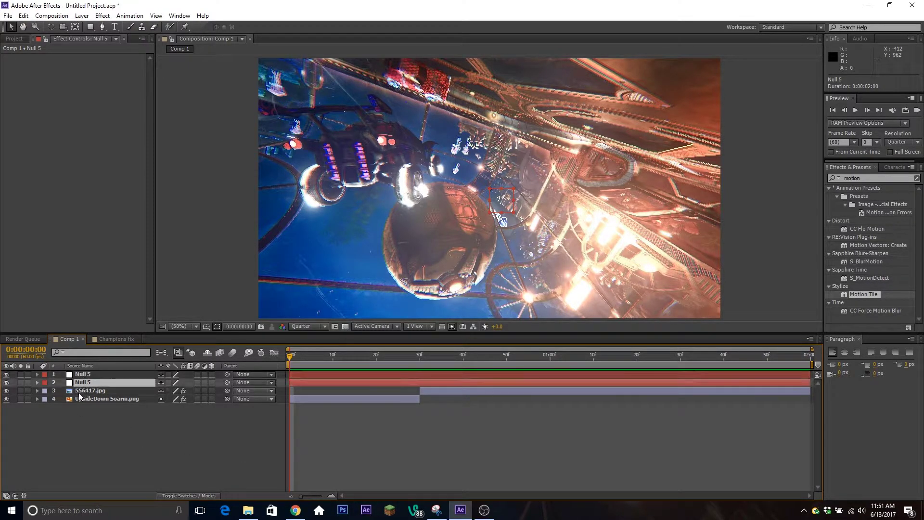
key("p")
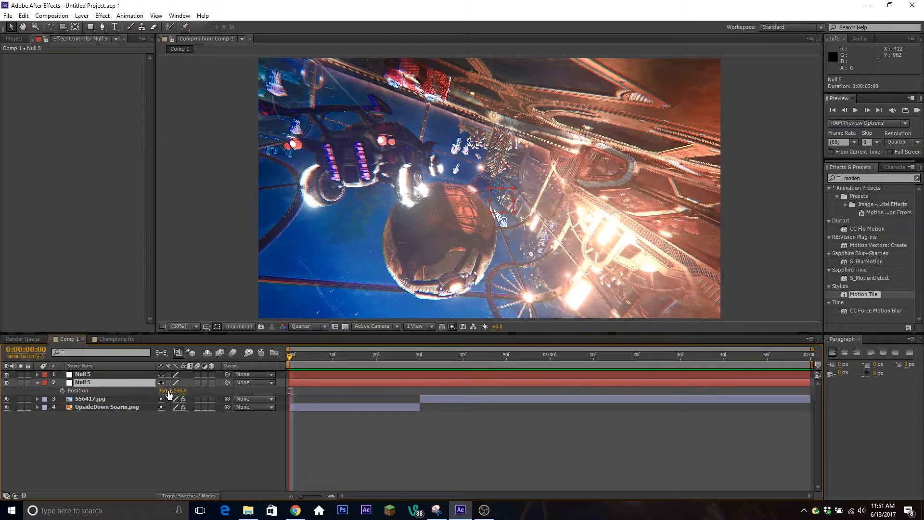
left_click_drag(165, 390, 4, 394)
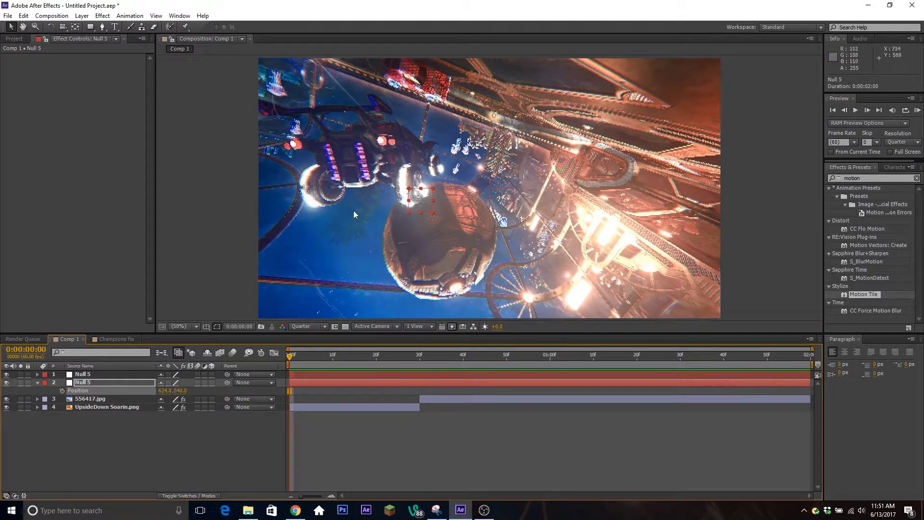
left_click_drag(159, 390, 27, 385)
left_click_drag(164, 391, 245, 398)
left_click_drag(309, 396, 327, 400)
Step: Move the top Null 5 to Position 1540,197
left_click(111, 374)
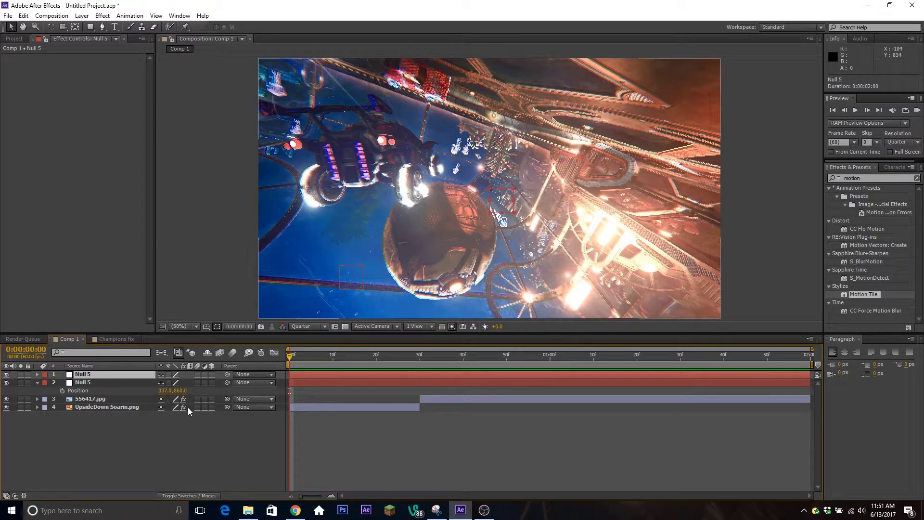
key("p")
left_click_drag(165, 387, 187, 384)
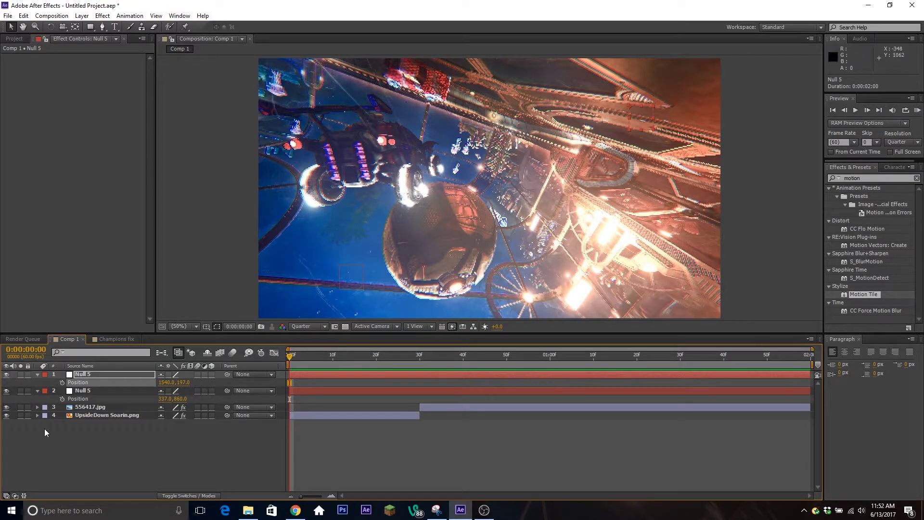
Step: Parent both 556417.jpg and UpsideDown Soarin.png to the second Null 5
left_click(108, 408)
left_click(112, 415, "shift")
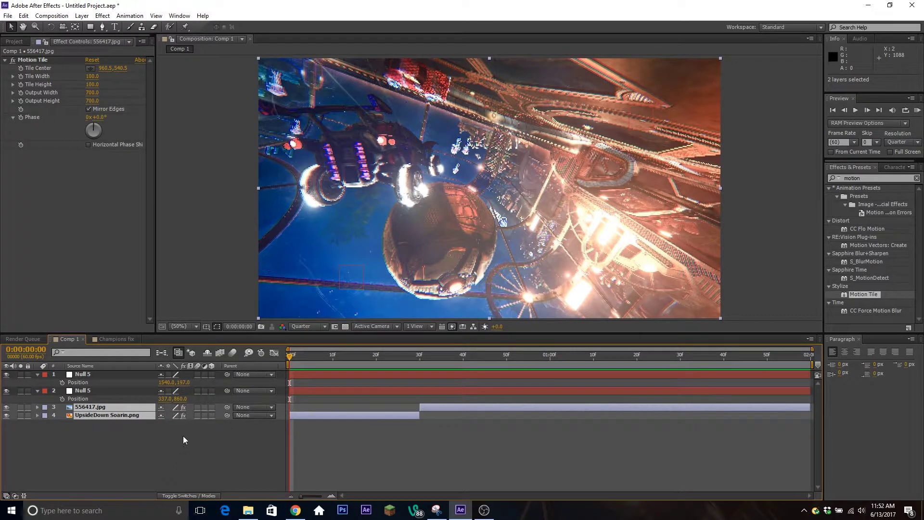
left_click_drag(226, 411, 99, 394)
Step: Parent the second Null 5 to the first Null 5
left_click(128, 451)
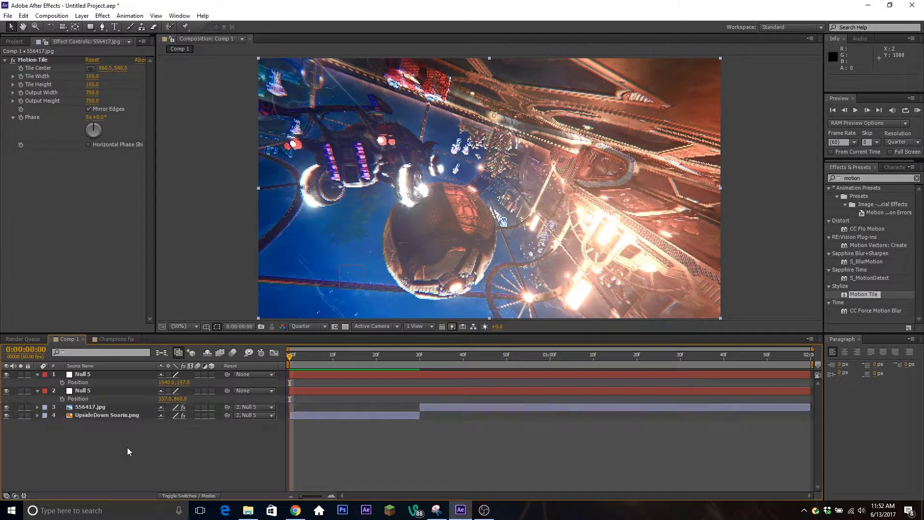
left_click(137, 392)
left_click_drag(227, 391, 136, 376)
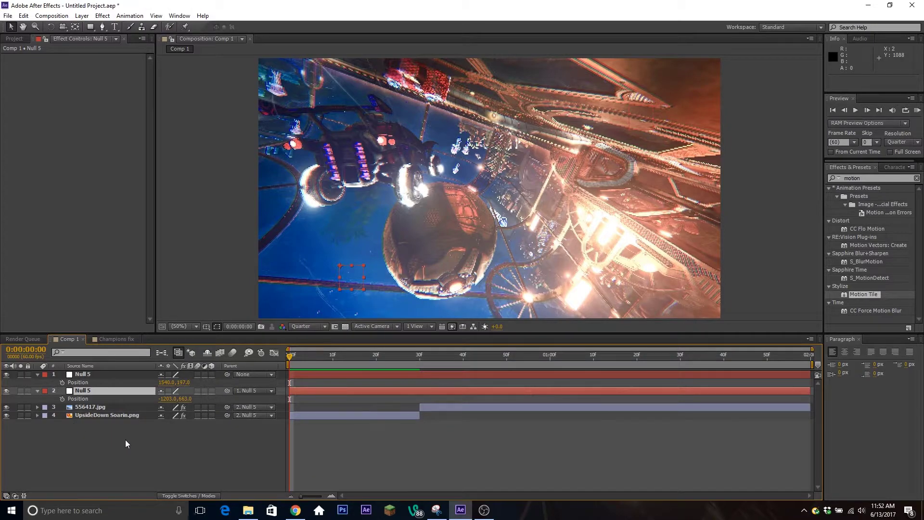
Step: Show the second null's Rotation and Scale and enable keyframing on both
left_click(78, 399)
left_click(78, 394)
key("r")
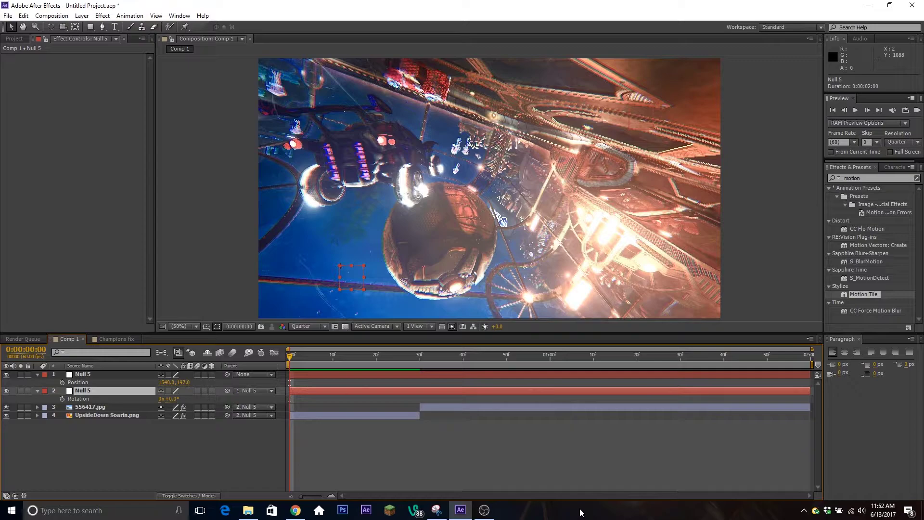
key("shift+s")
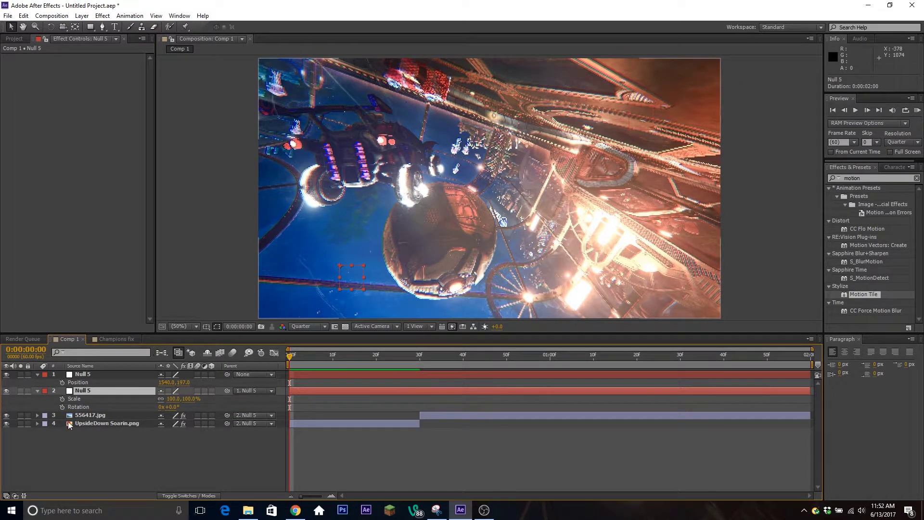
left_click(62, 398)
left_click(62, 407)
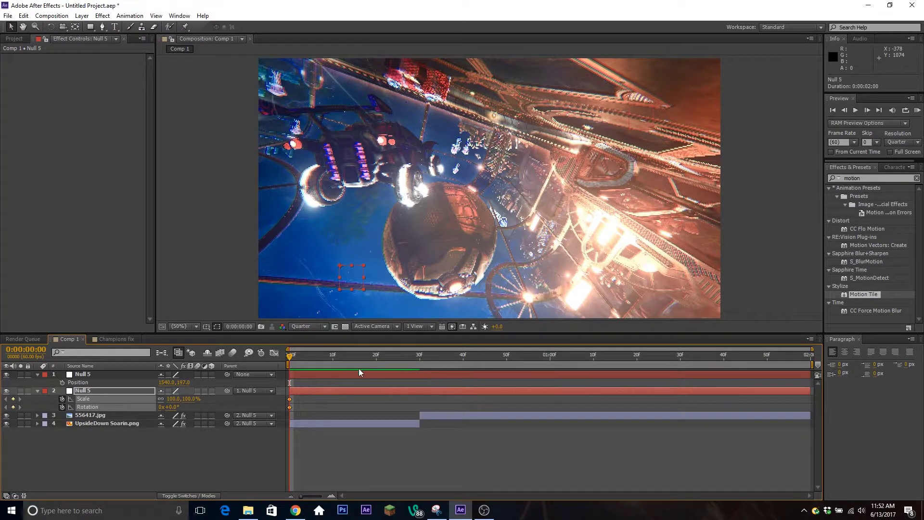
Step: At frame 29, key the second null's Scale to 175% and Rotation to 90°
left_click_drag(290, 358, 421, 385)
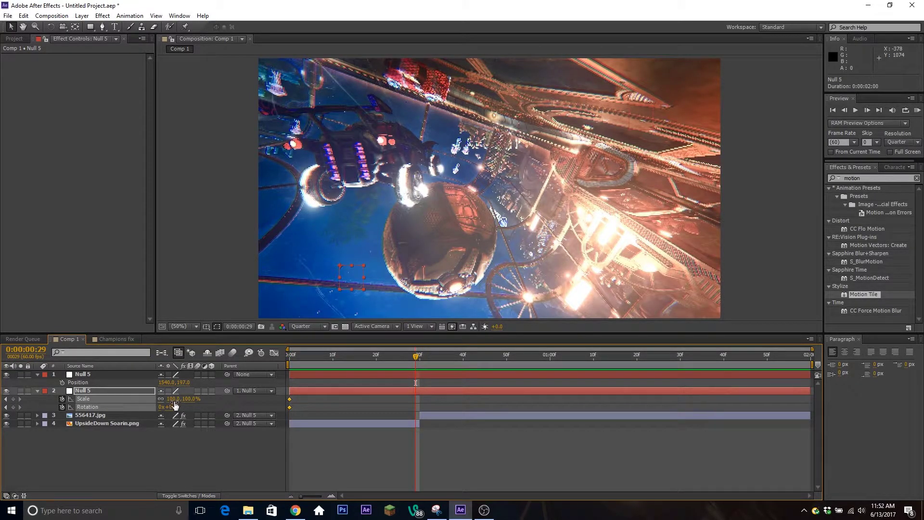
left_click_drag(172, 399, 196, 400)
left_click(173, 399)
type("175")
key("Return")
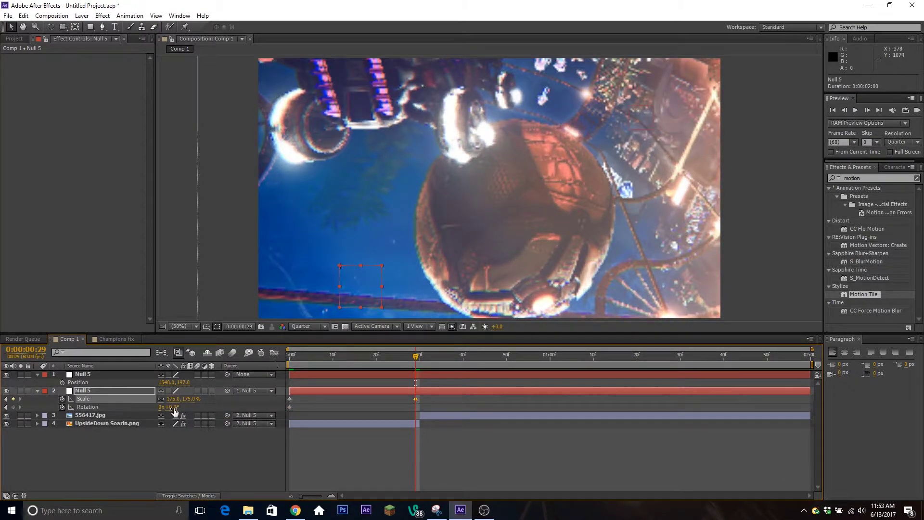
left_click(173, 407)
type("90")
key("Return")
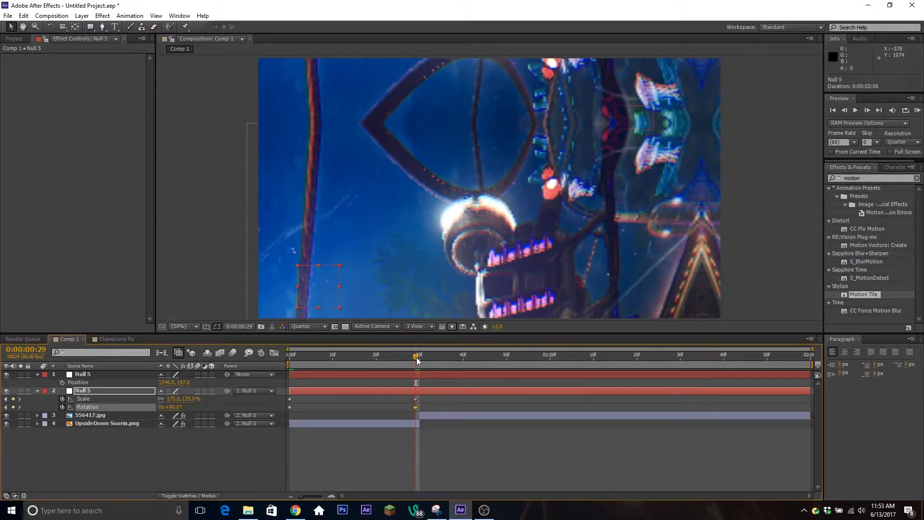
Step: At frame 30, key the second null's Rotation back to 0° and Scale to 100%
left_click_drag(418, 362, 420, 364)
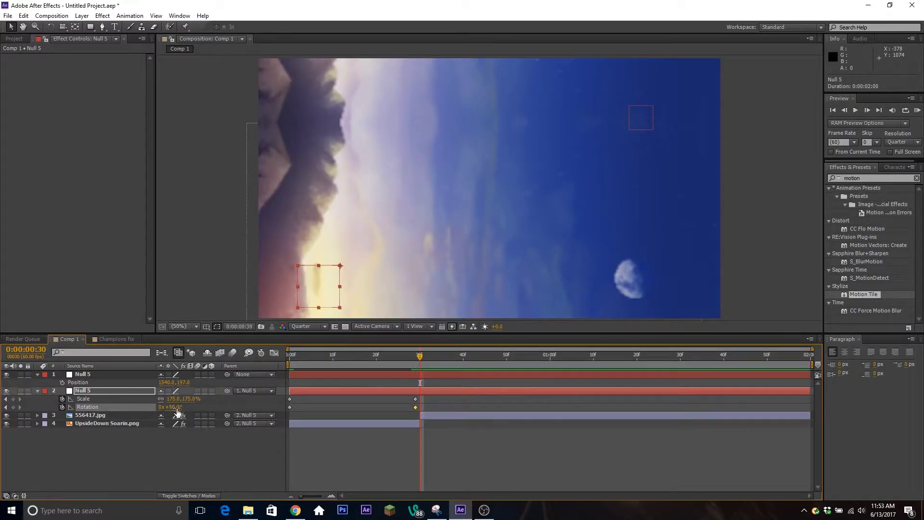
left_click(176, 407)
type("0")
key("shift+Tab")
type("100")
key("Return")
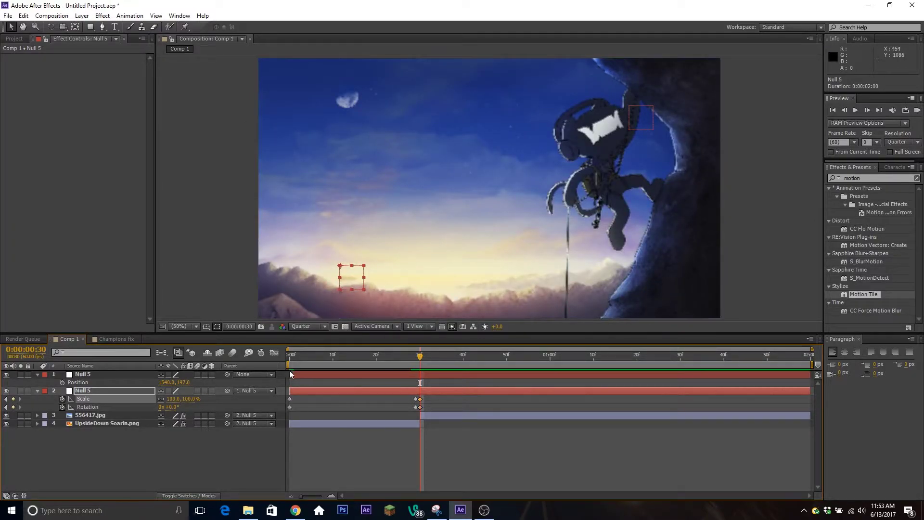
Step: Show the top null's Scale and Rotation and set starting keyframes at frame 29
left_click(337, 375)
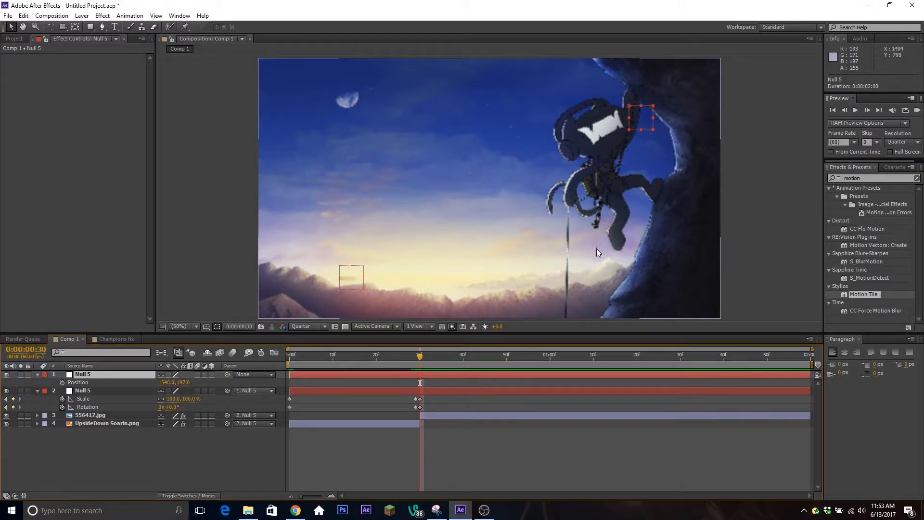
key("s")
key("shift+r")
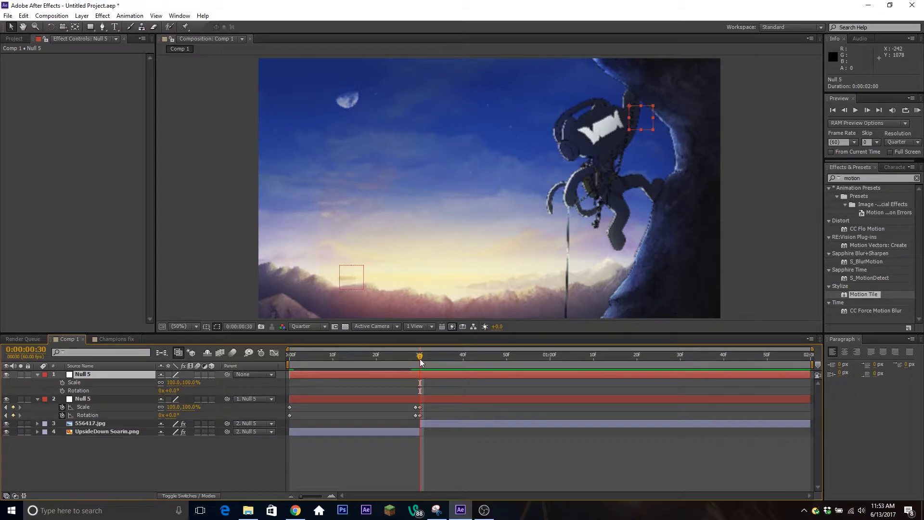
left_click_drag(420, 362, 416, 362)
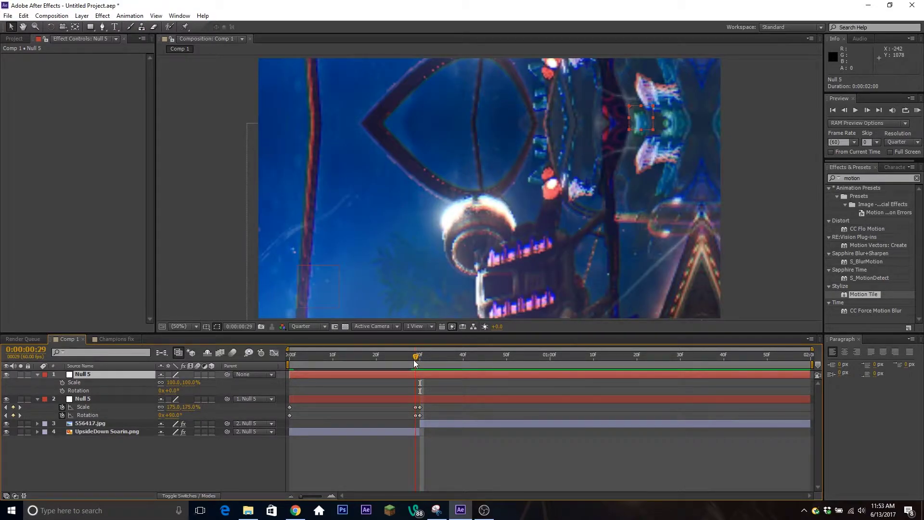
left_click(62, 383)
left_click(62, 390)
key("Return")
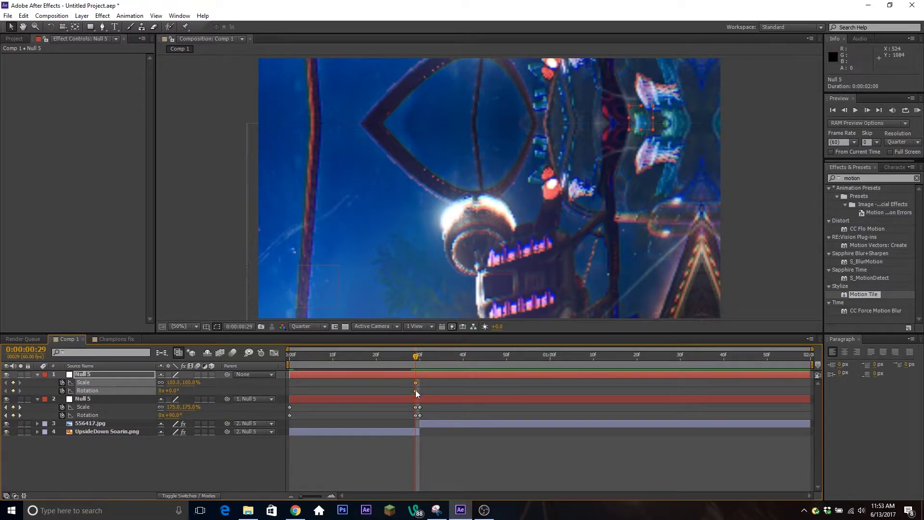
Step: At frame 30, key the top null's Scale to 65% and Rotation to -90°
left_click_drag(416, 362, 420, 362)
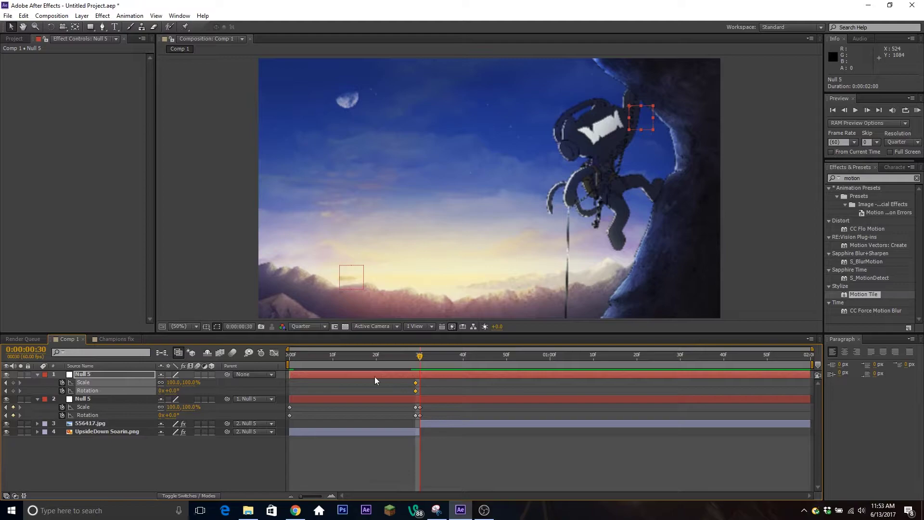
left_click_drag(176, 388, 160, 389)
left_click(172, 383)
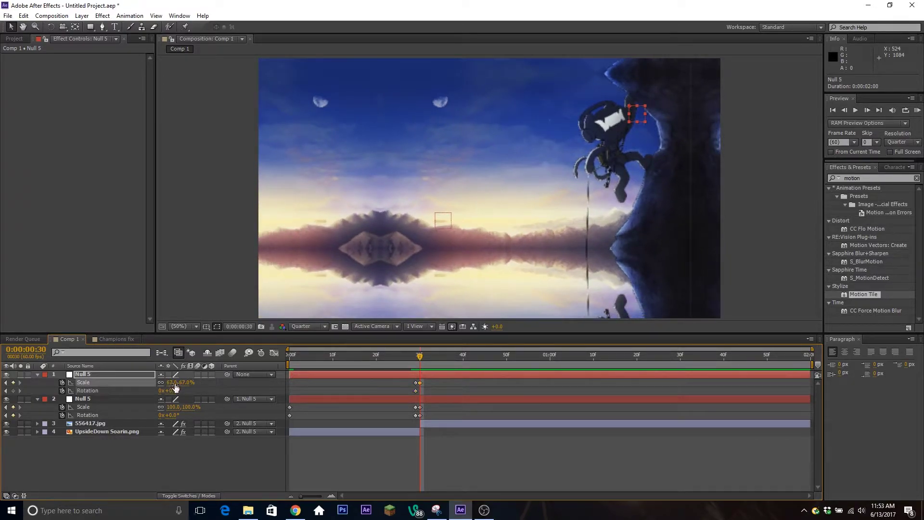
type("65")
key("Return")
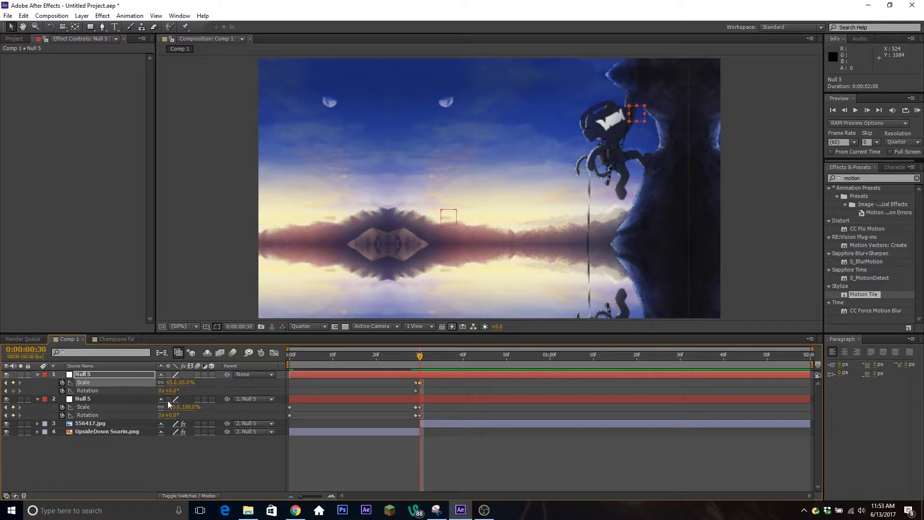
left_click(172, 390)
type("-90")
key("Return")
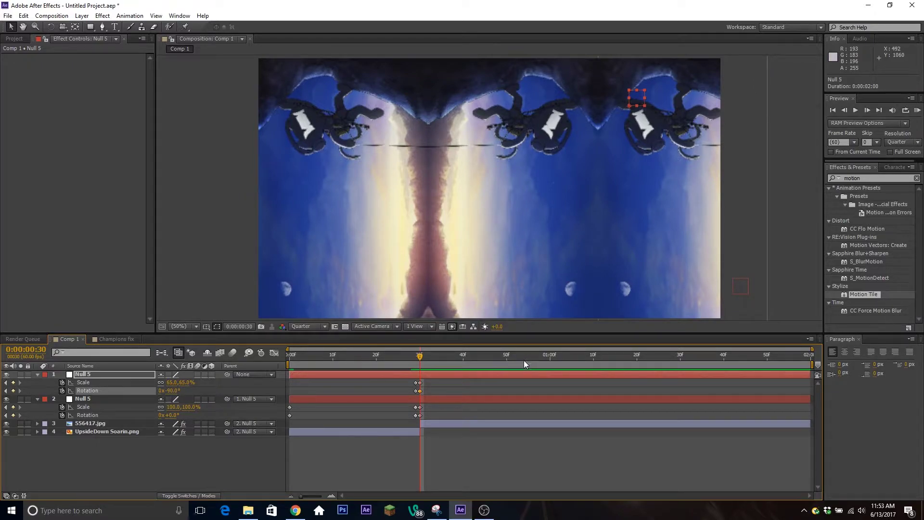
Step: At frame 59, key the top null's Rotation back to 0° and Scale to 100%
left_click(536, 359)
left_click(544, 365)
left_click(173, 391)
type("0")
key("Return")
left_click(172, 383)
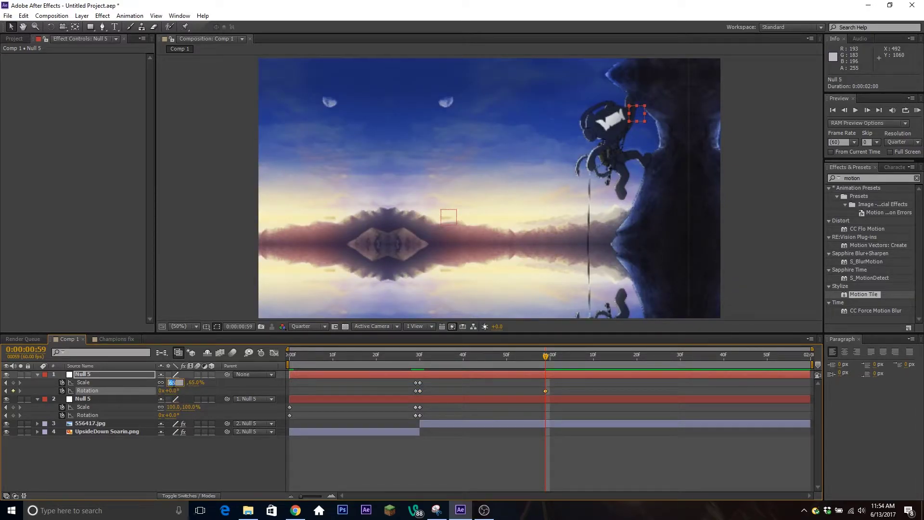
key("Return")
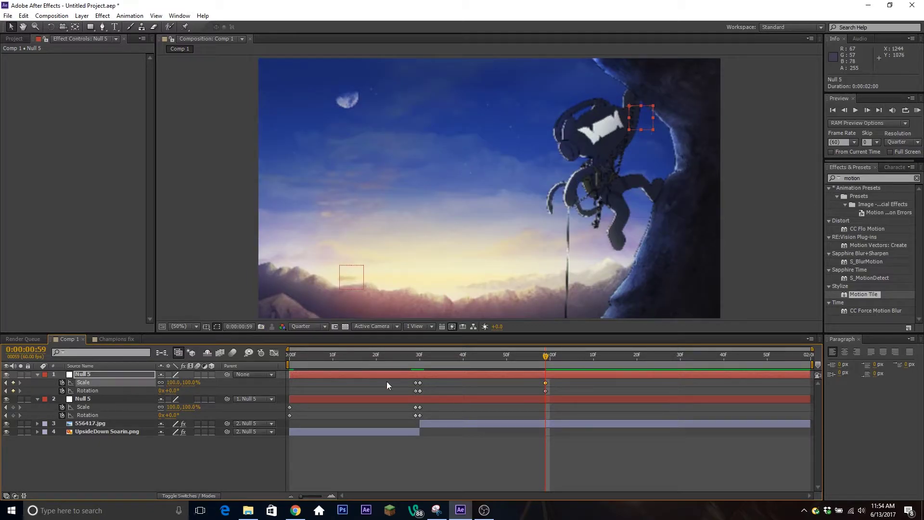
Step: Open the Graph Editor and inspect the top null's Scale keyframe curve
left_click(278, 352)
left_click_drag(403, 372, 660, 476)
left_click(622, 466)
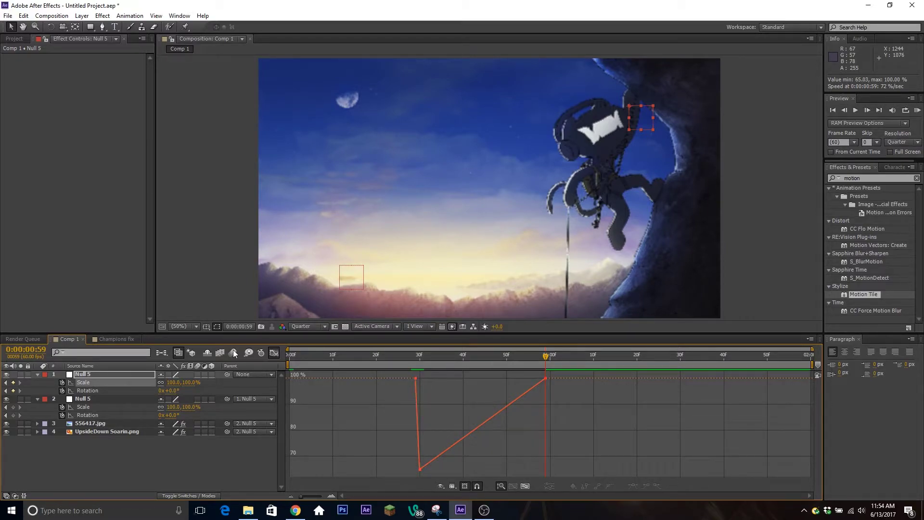
Step: Easy Ease the top null's Scale keyframes, recovering quickly from the 65% low point
left_click(273, 354)
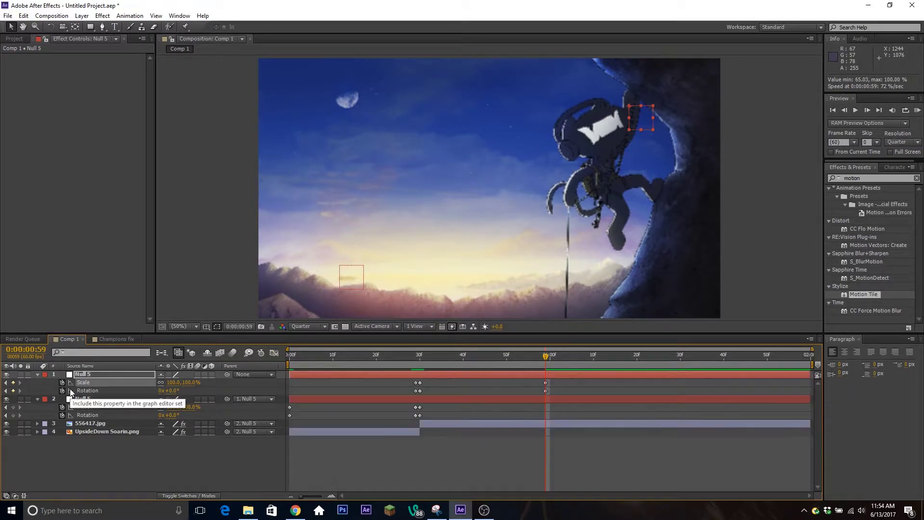
left_click(274, 353)
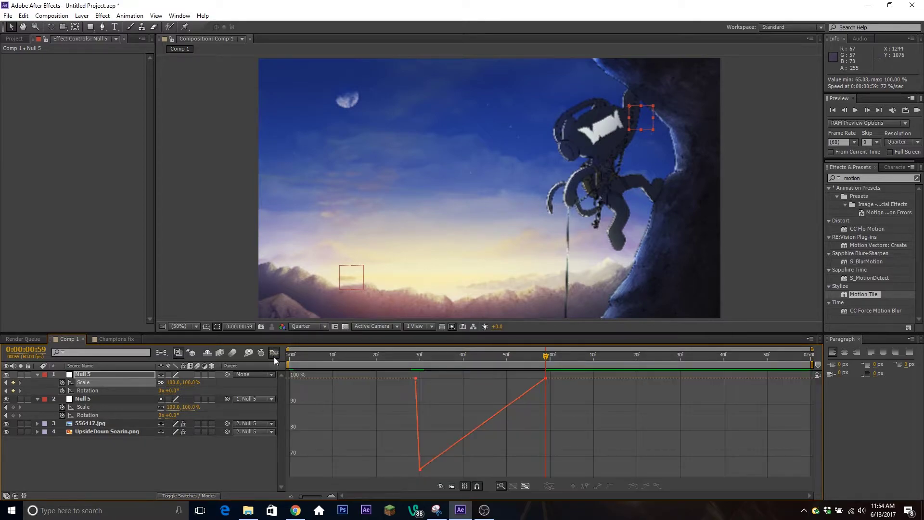
left_click_drag(403, 374, 592, 479)
left_click(633, 486)
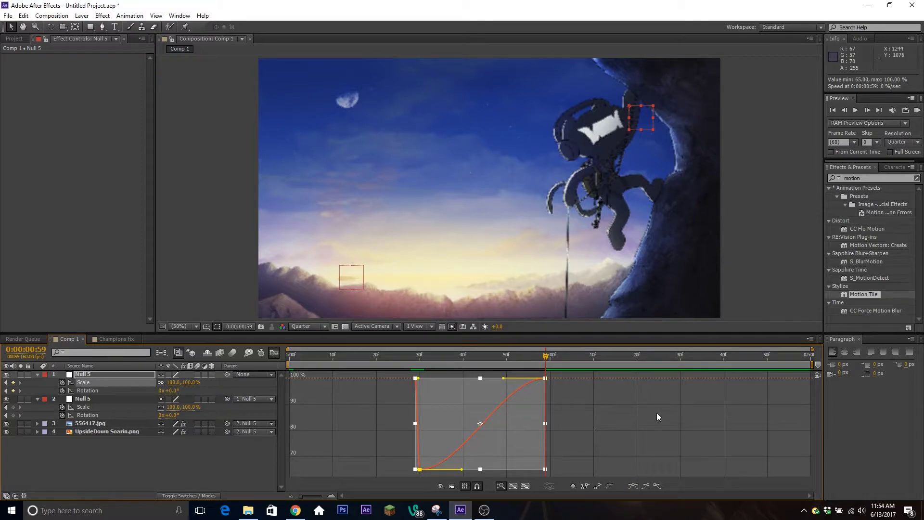
left_click(418, 469)
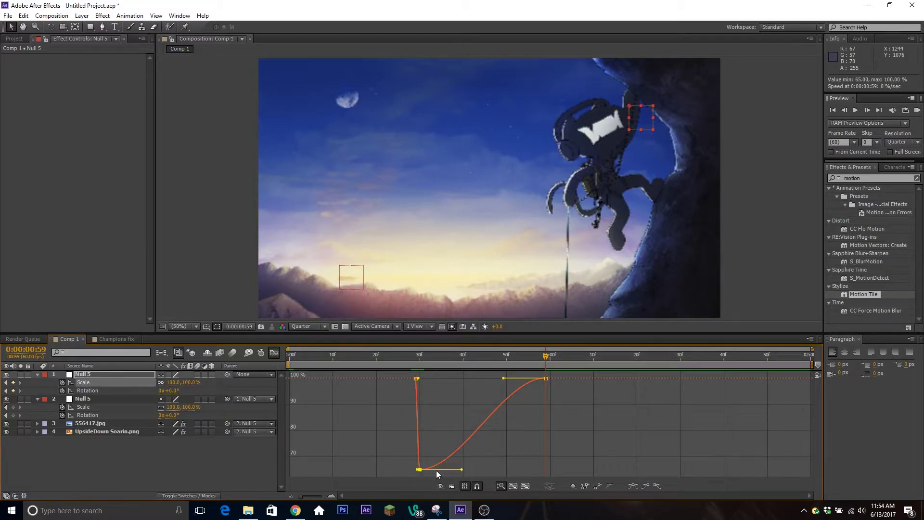
left_click_drag(461, 471, 594, 489)
Step: Easy Ease the top null's Rotation keyframes, swinging quickly out of -90°
left_click(116, 391)
left_click(634, 485)
left_click(611, 427)
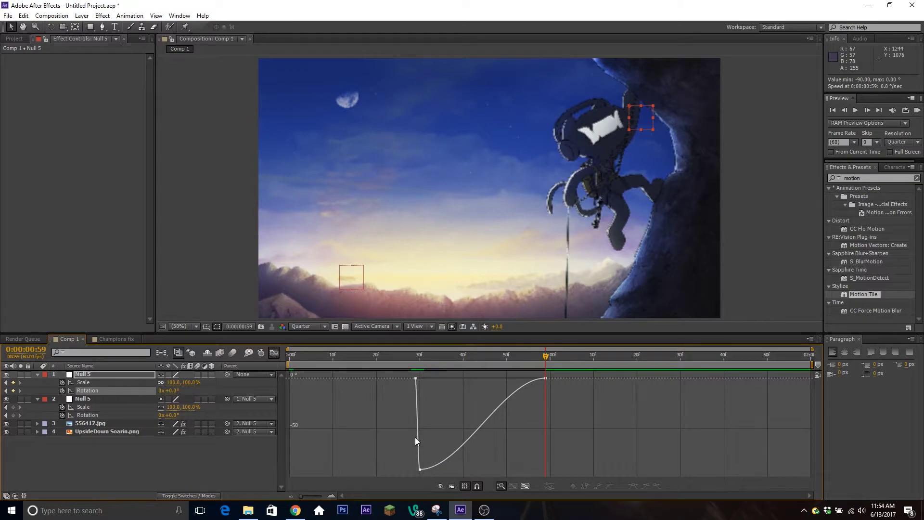
left_click_drag(463, 470, 403, 382)
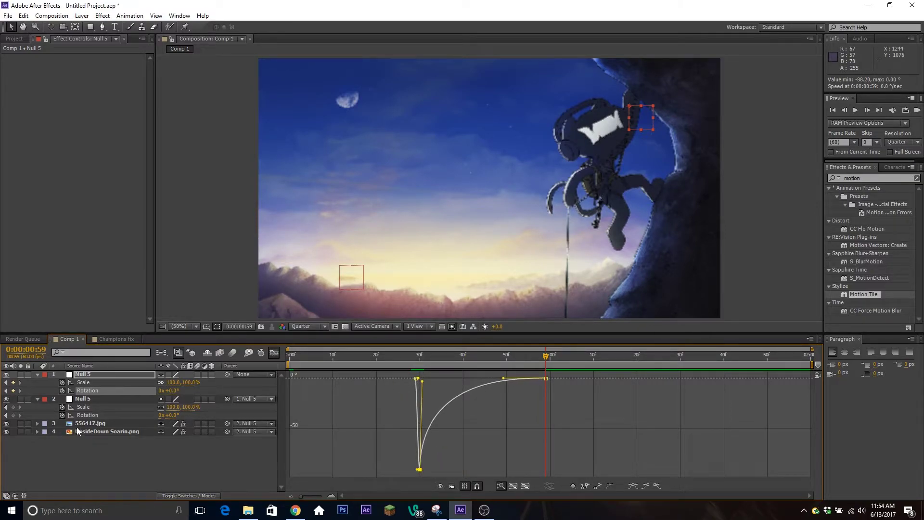
Step: Easy Ease the second null's Rotation, accelerating into the 90° keyframe
left_click(86, 415)
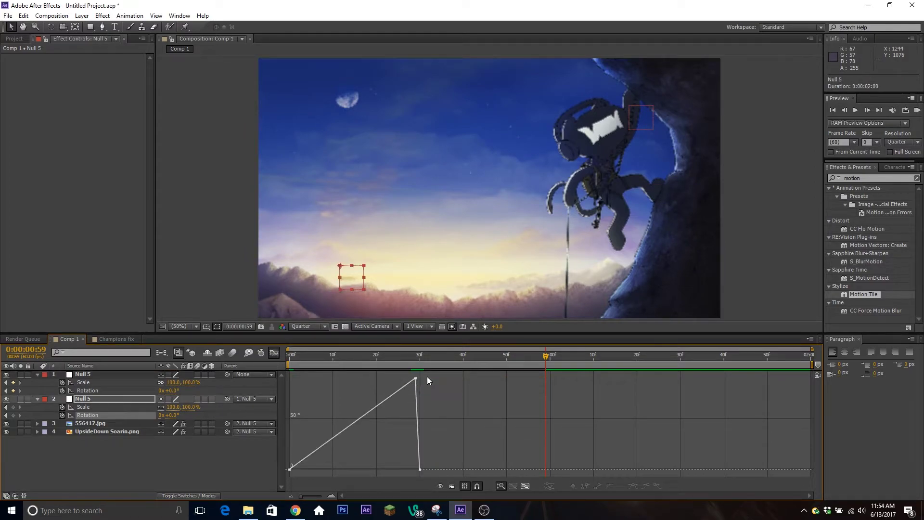
left_click_drag(429, 472, 286, 368)
left_click(633, 486)
left_click(560, 446)
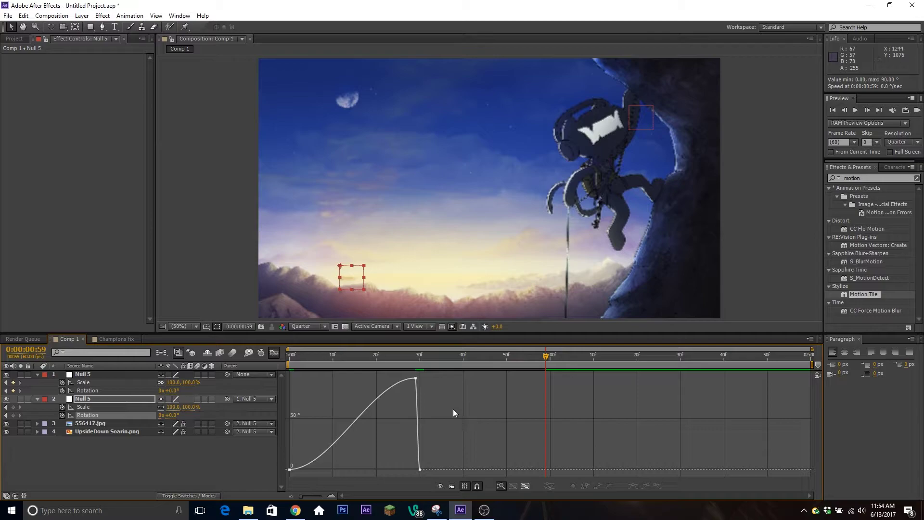
left_click(417, 380)
left_click_drag(375, 380, 409, 426)
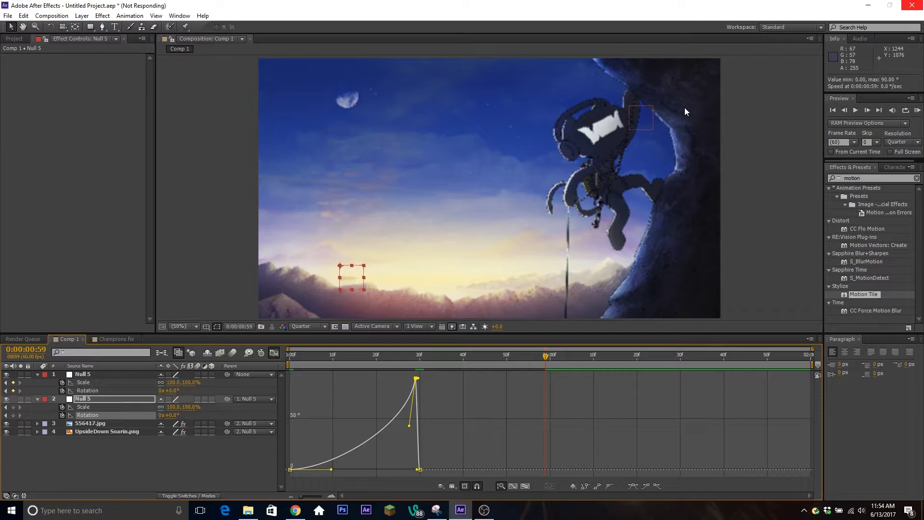
Step: Ease the second null's Scale into its 175% peak and end the work area at one second
left_click(122, 410)
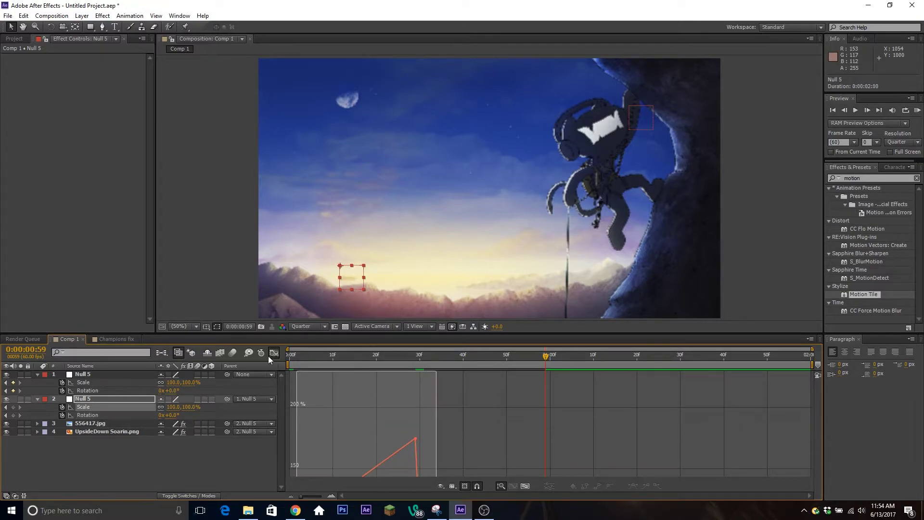
left_click(634, 486)
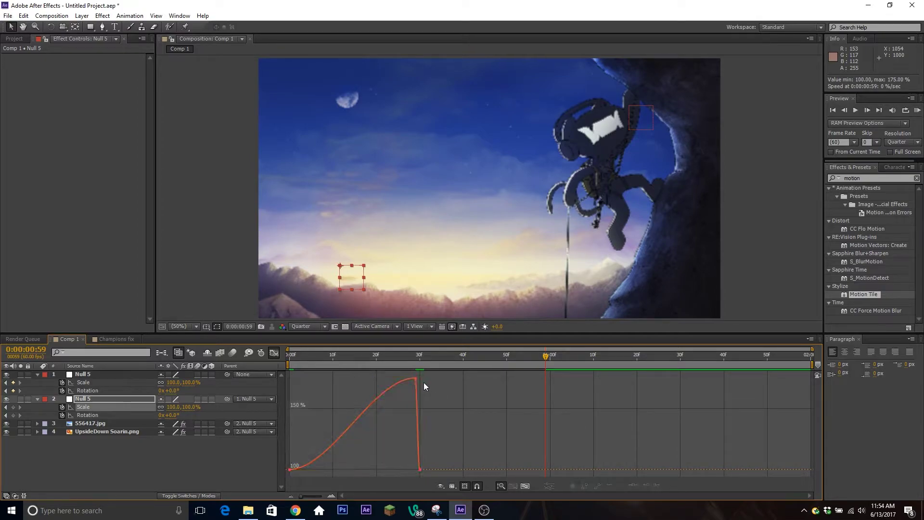
left_click_drag(374, 379, 426, 466)
key("n")
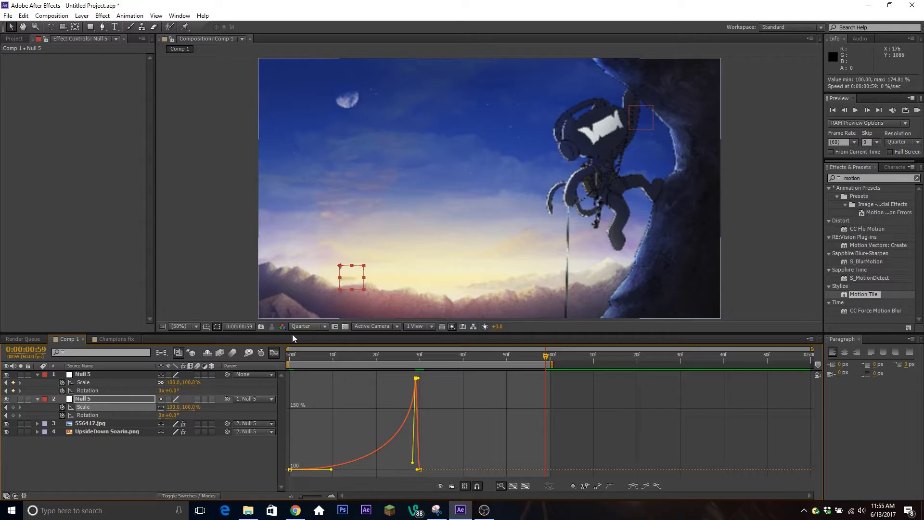
key("shift+F3")
left_click(914, 111)
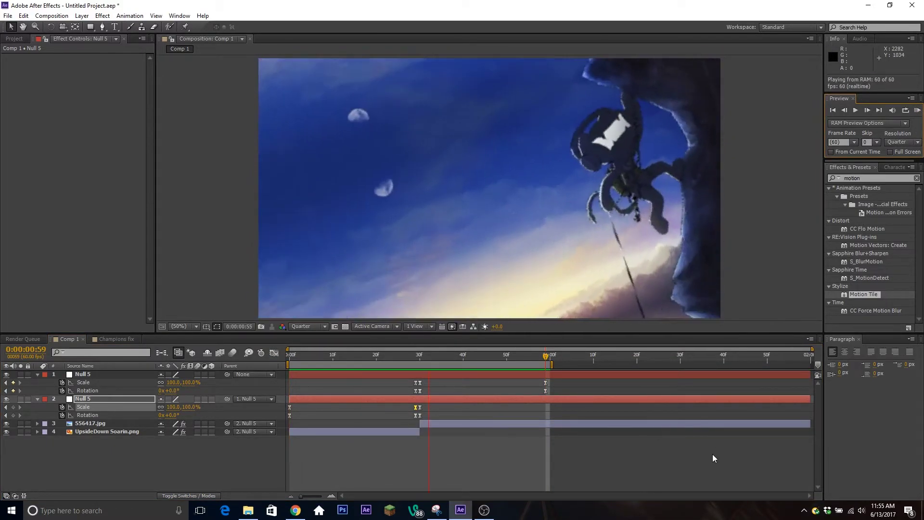
left_click(700, 457)
left_click(329, 358)
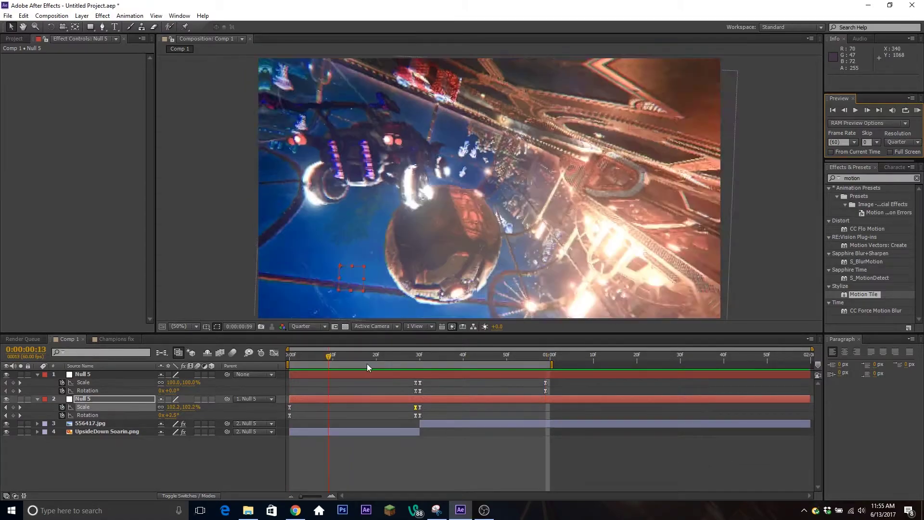
left_click(368, 367)
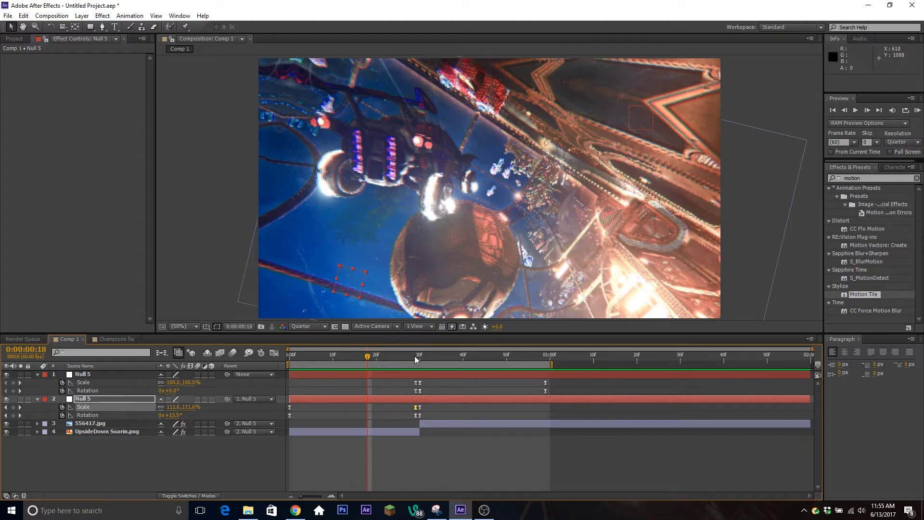
left_click(433, 359)
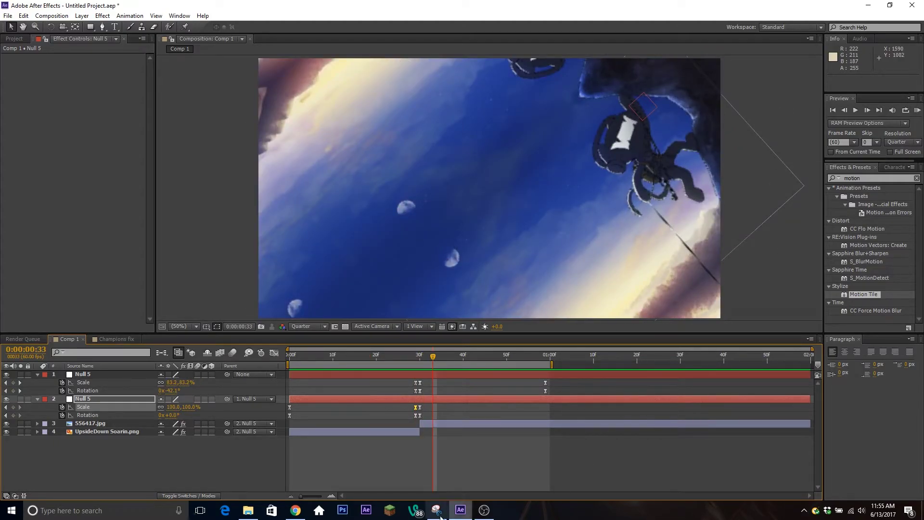
left_click_drag(551, 365, 813, 365)
left_click_drag(433, 361, 463, 368)
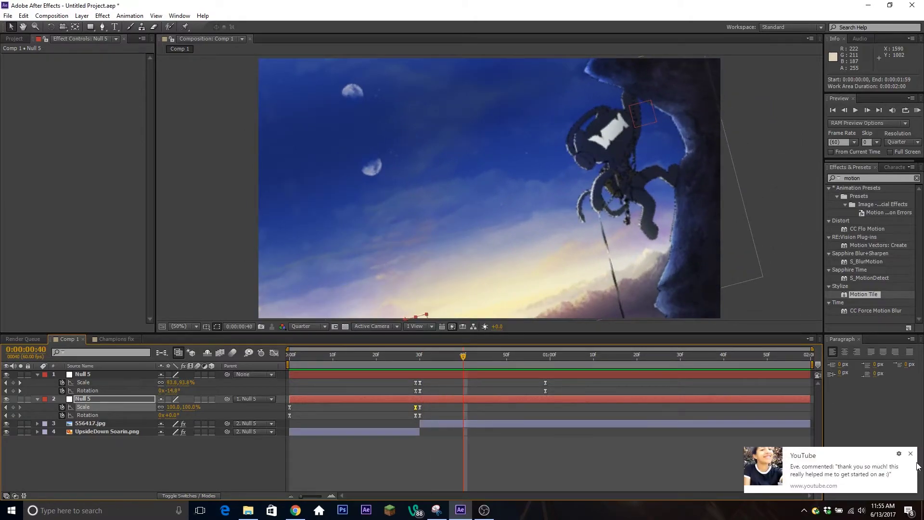
left_click(911, 454)
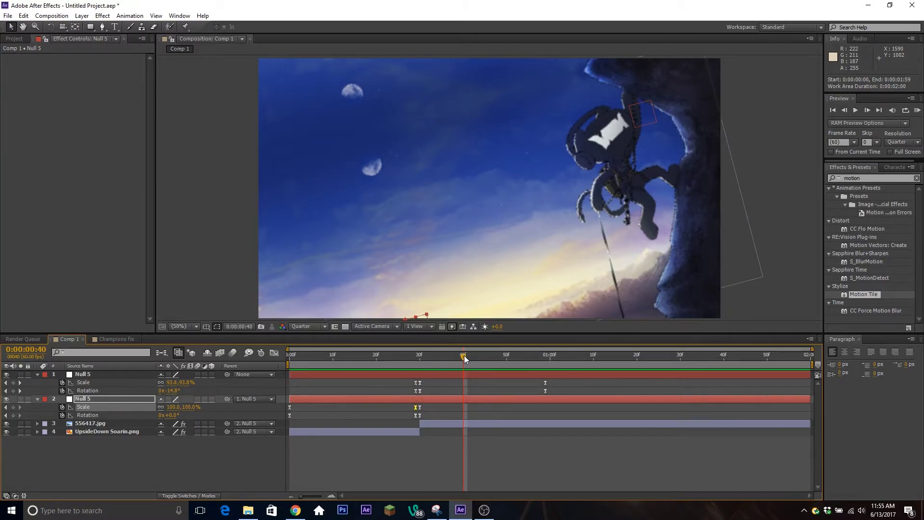
mouse_move(465, 359)
left_mouse_down()
mouse_move(530, 363)
mouse_move(451, 366)
mouse_move(661, 375)
mouse_move(523, 400)
mouse_move(546, 399)
left_mouse_up()
Step: Trim 556417.jpg to end at frame 59
left_click(548, 358)
left_click(556, 425)
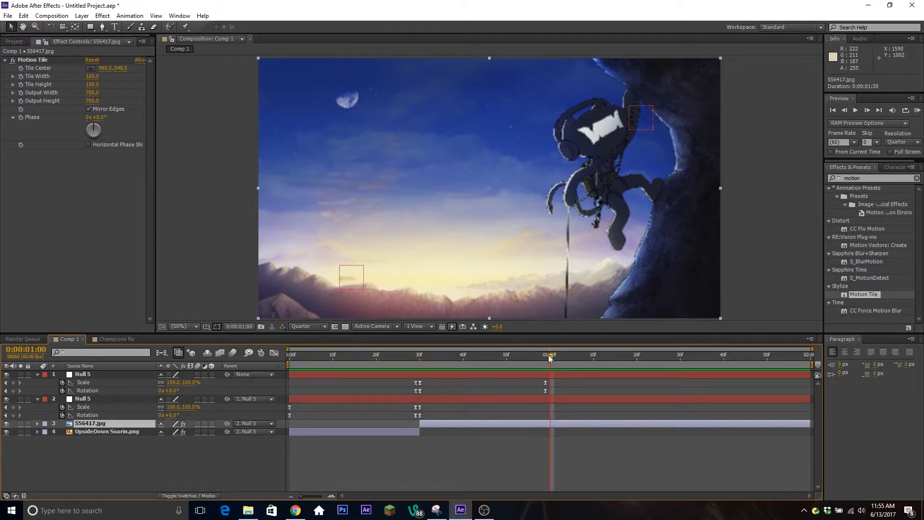
left_click(545, 359)
key("alt+bracketright")
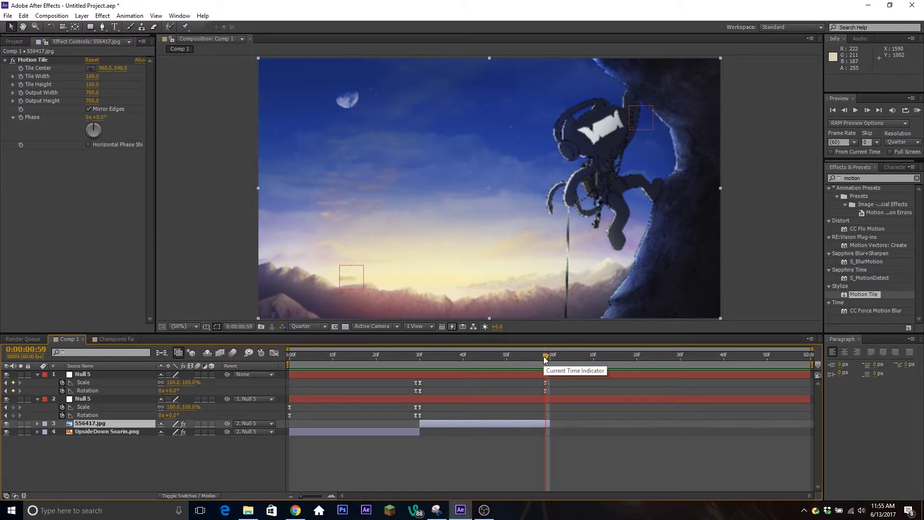
Step: Duplicate both clip layers, shift the copies to follow on, and preview from the start
left_click(380, 434, "shift")
key("ctrl+d")
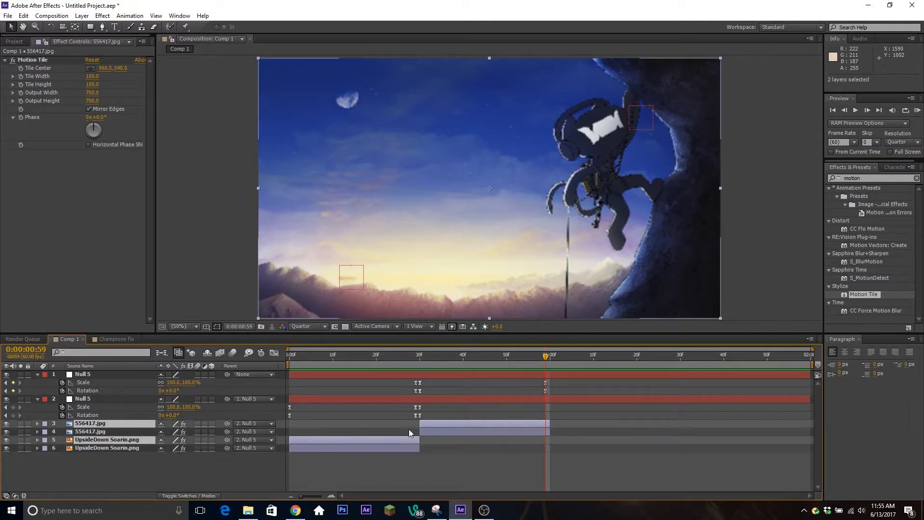
left_click_drag(408, 441, 666, 443)
left_click(660, 467)
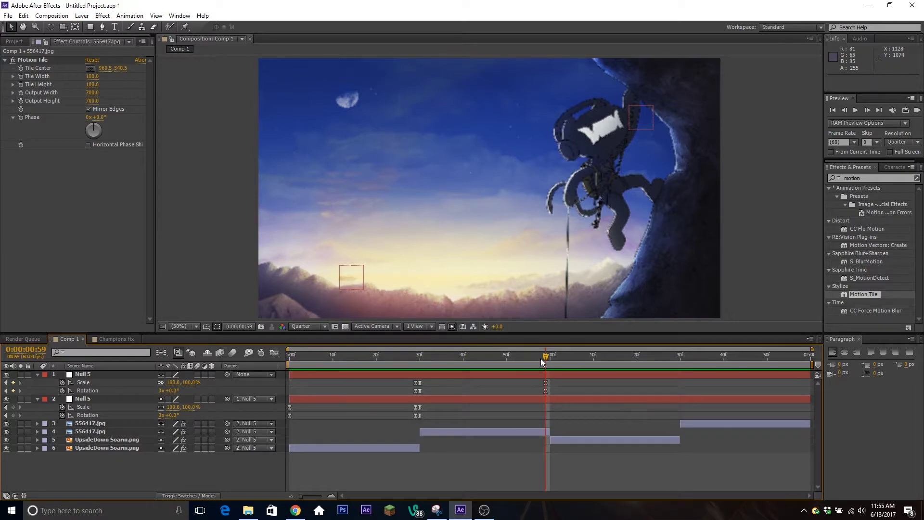
mouse_move(548, 357)
left_mouse_down()
mouse_move(512, 366)
mouse_move(544, 366)
left_mouse_up()
left_click(467, 400)
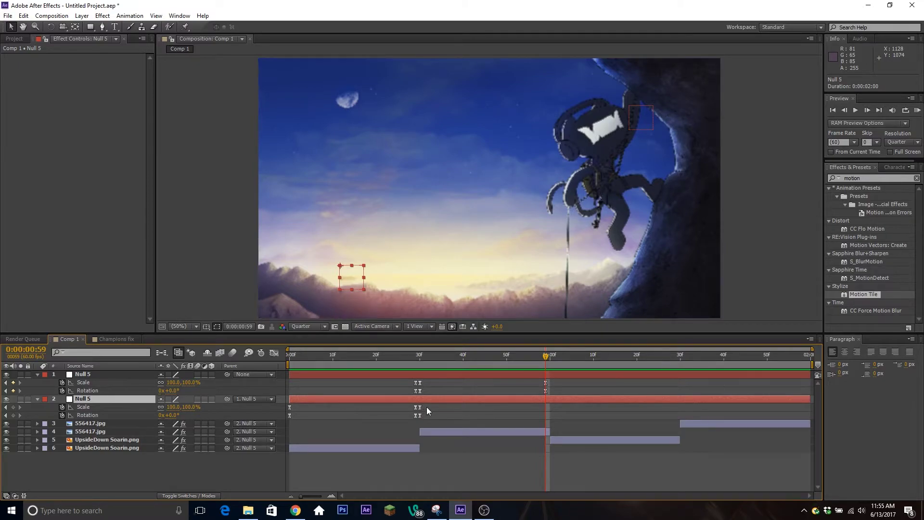
key("KP_0")
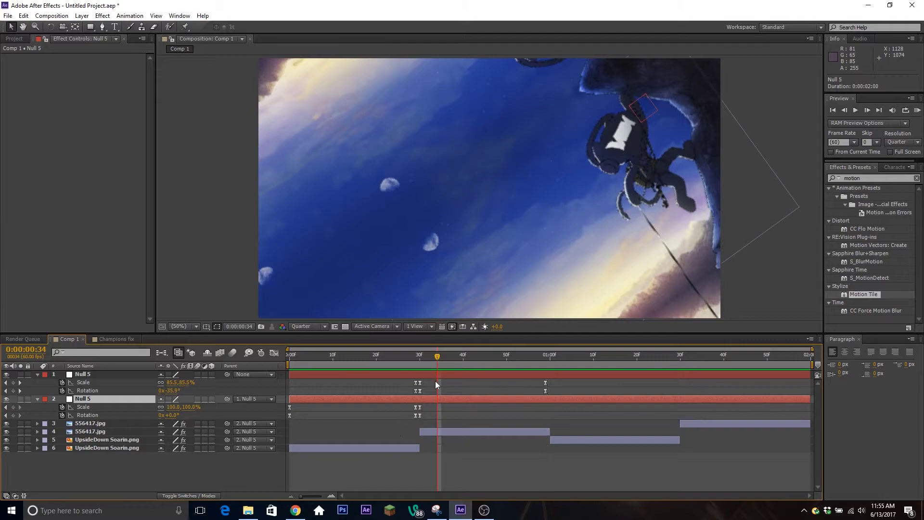
Step: Copy Null 5's Scale and Rotation keyframes from 30f and paste them at 59f
left_click_drag(435, 361, 546, 377)
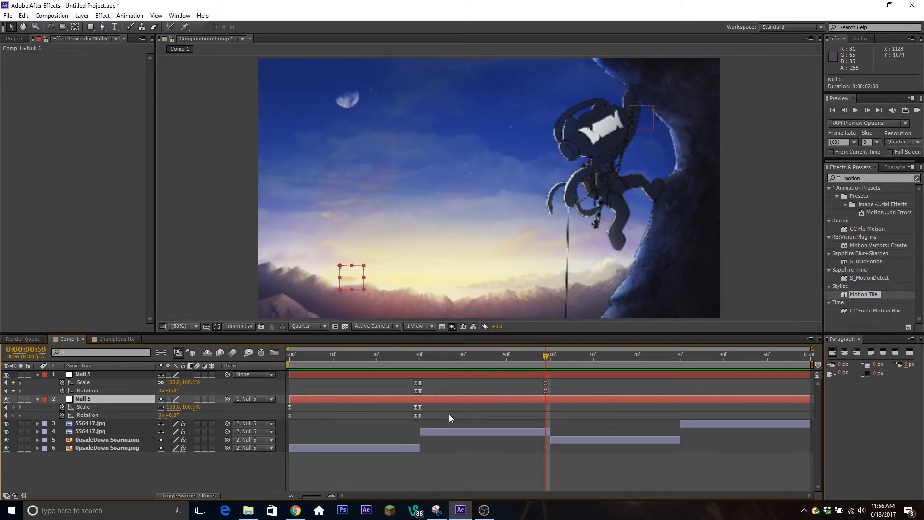
left_click(423, 417)
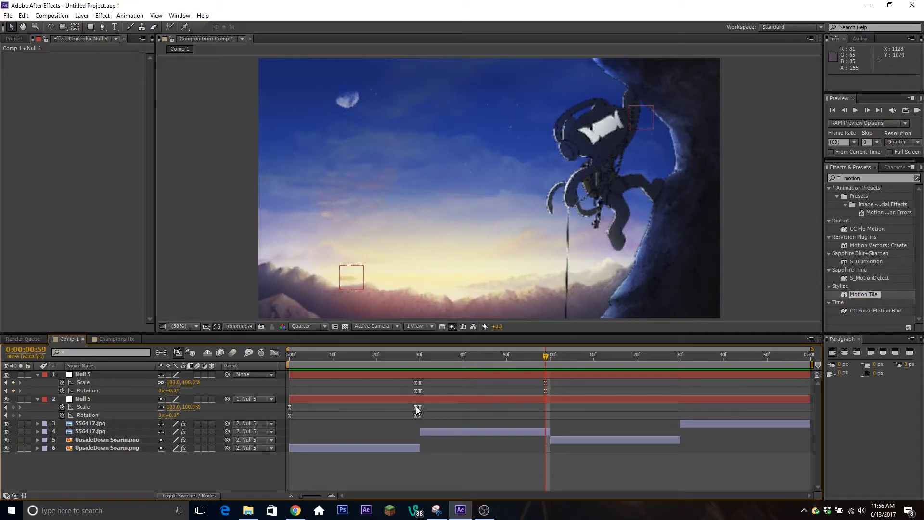
left_click_drag(411, 406, 415, 417)
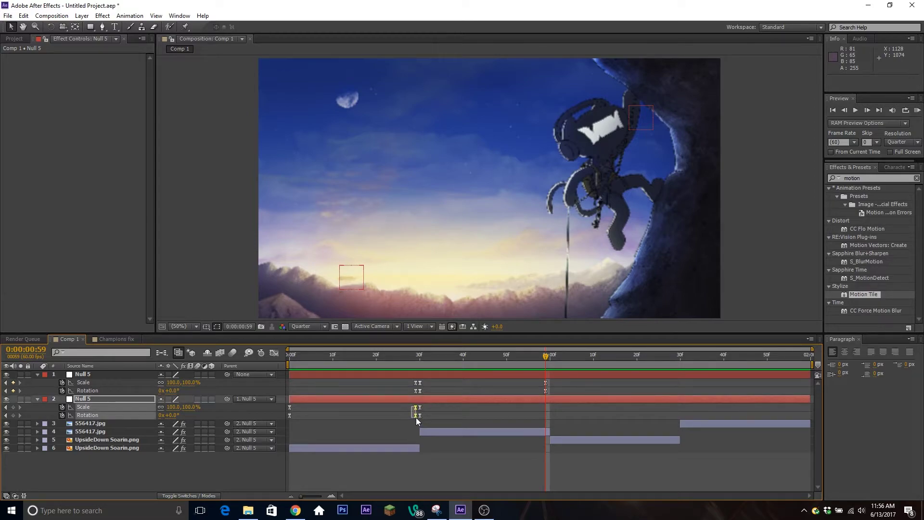
left_click_drag(400, 351, 424, 368)
key("k")
left_click_drag(427, 416, 413, 405)
key("ctrl+v")
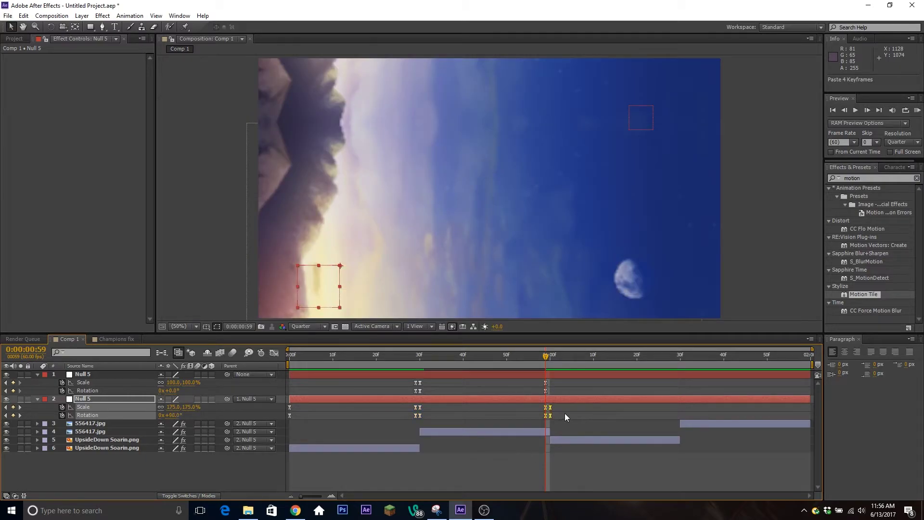
left_click(565, 415)
left_click_drag(546, 357, 456, 366)
Step: Copy the top Null 5's Scale and Rotation keyframes and paste them at the next cut
left_click(498, 435)
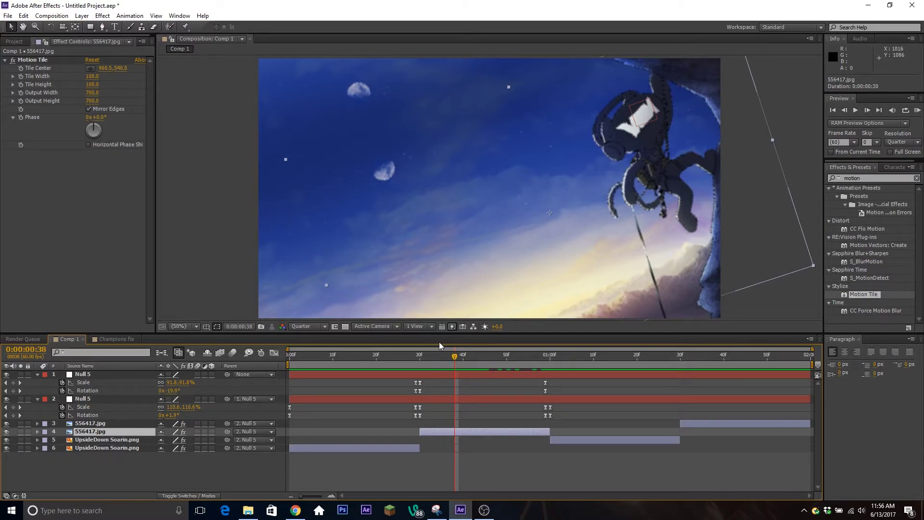
left_click(468, 360)
left_click_drag(472, 357, 549, 362)
left_click(536, 376)
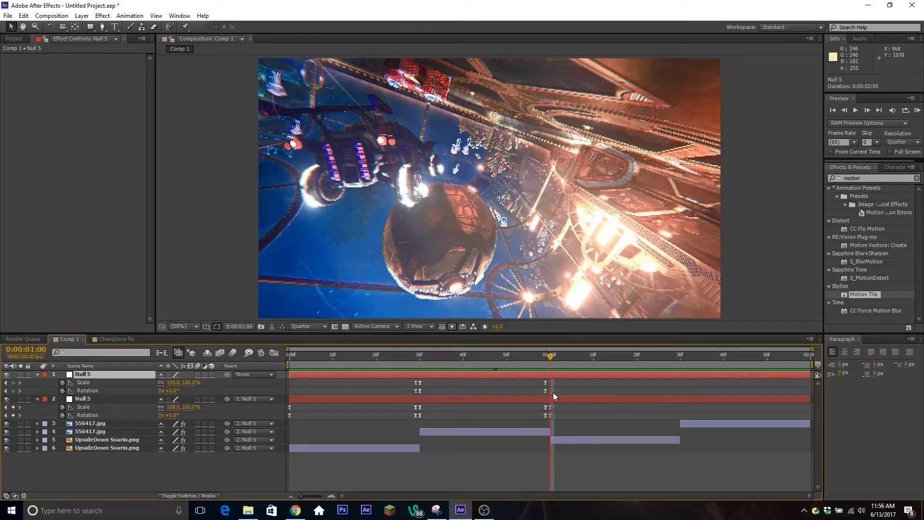
left_click_drag(553, 392, 420, 396)
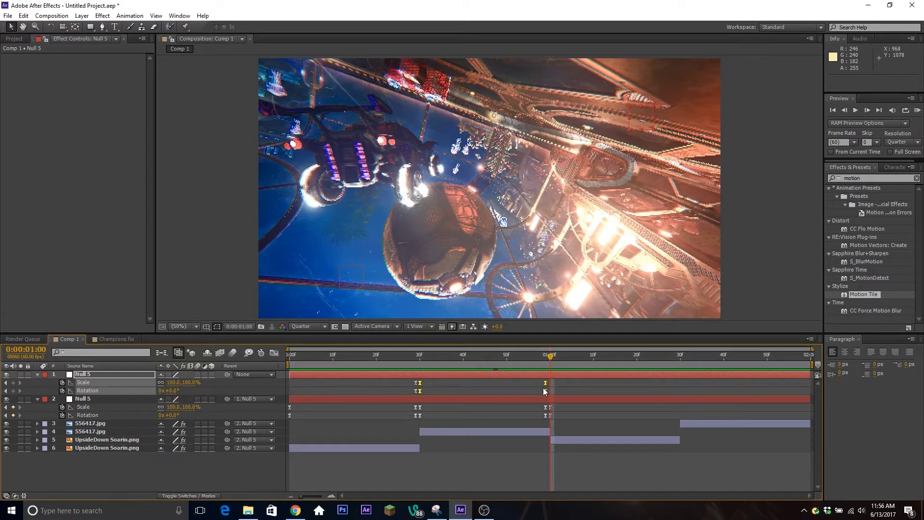
key("ctrl+c")
key("ctrl+v")
left_click_drag(552, 353, 676, 387)
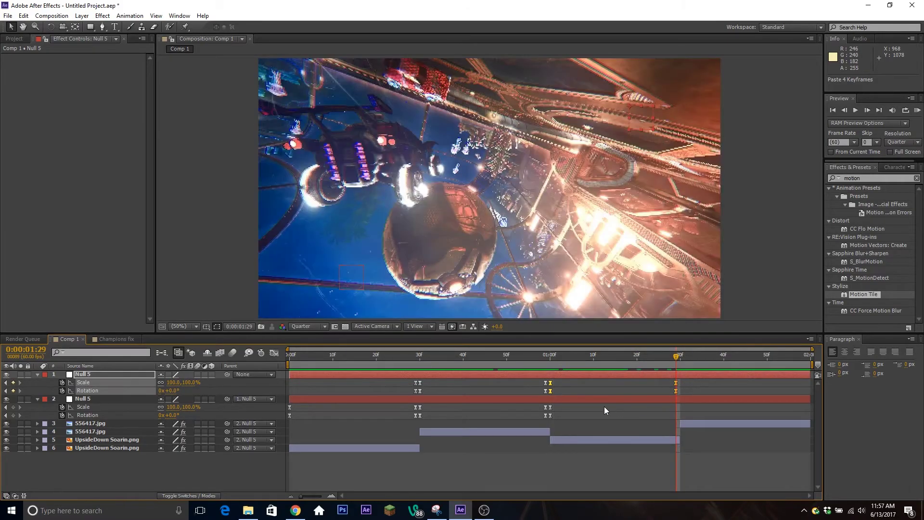
Step: Paste both Null 5 layers' keyframes from around 1:00 at the 1:29–1:30 cut
left_click_drag(566, 417, 533, 408)
key("ctrl+c")
key("ctrl+v")
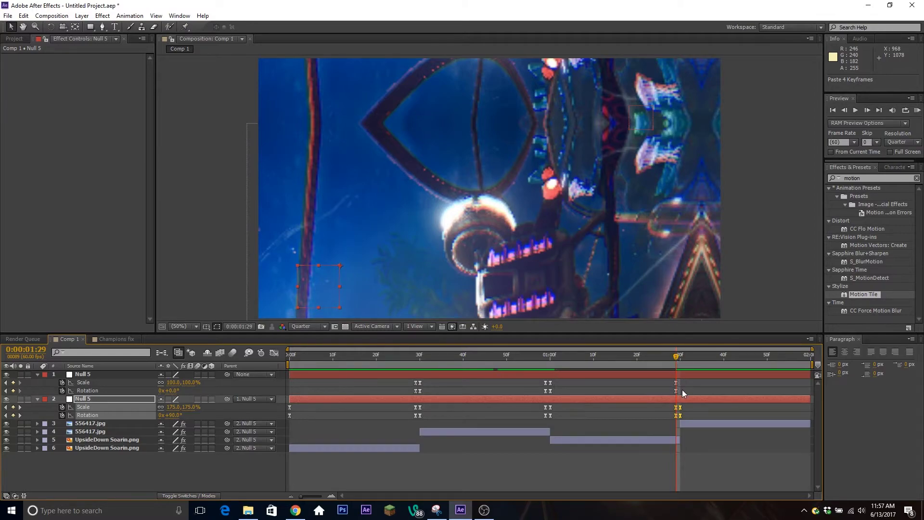
left_click_drag(682, 389, 550, 384)
key("ctrl+c")
left_click(680, 357)
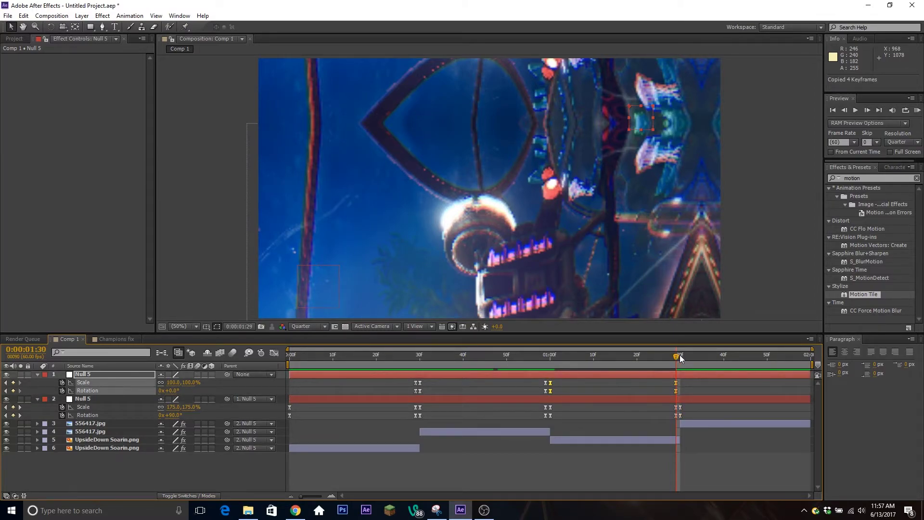
key("ctrl+v")
left_click(750, 455)
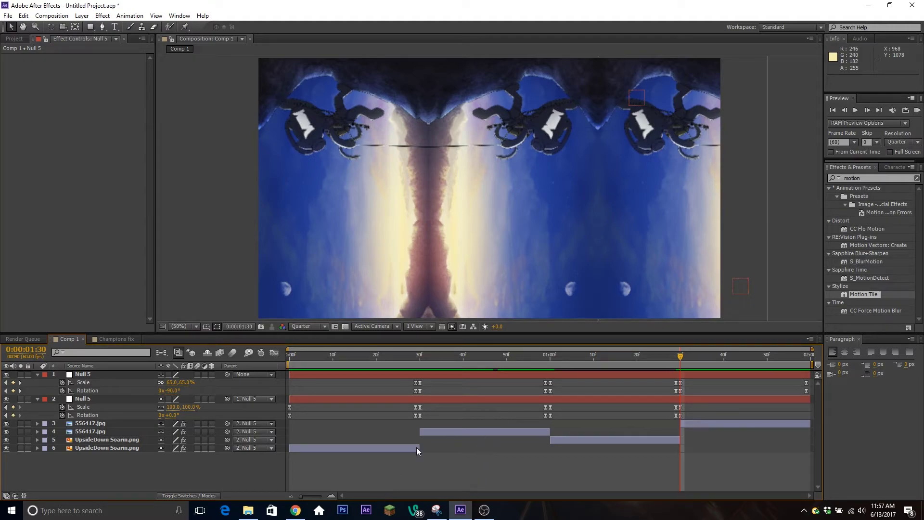
Step: In the Graph Editor, ease the lower Null 5's Scale into its 01:00 and 1:29 keyframes
left_click(111, 382)
left_click(274, 353)
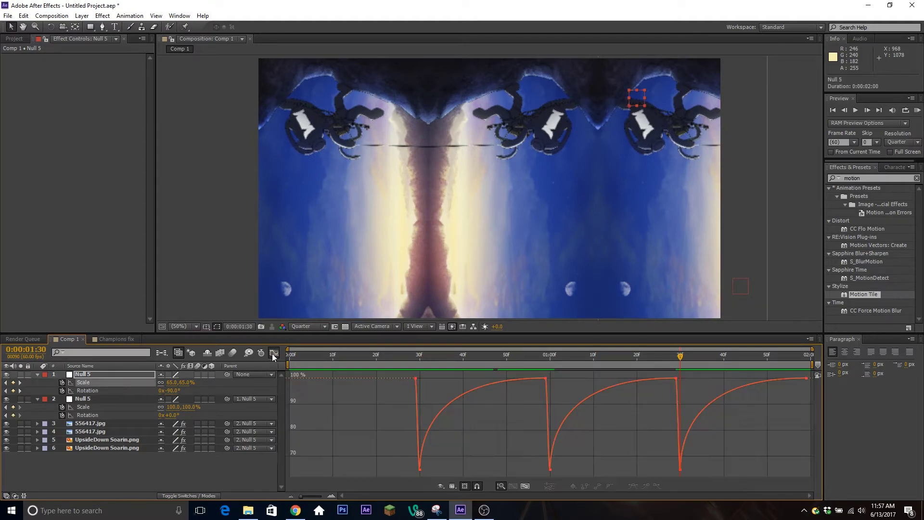
left_click(108, 389)
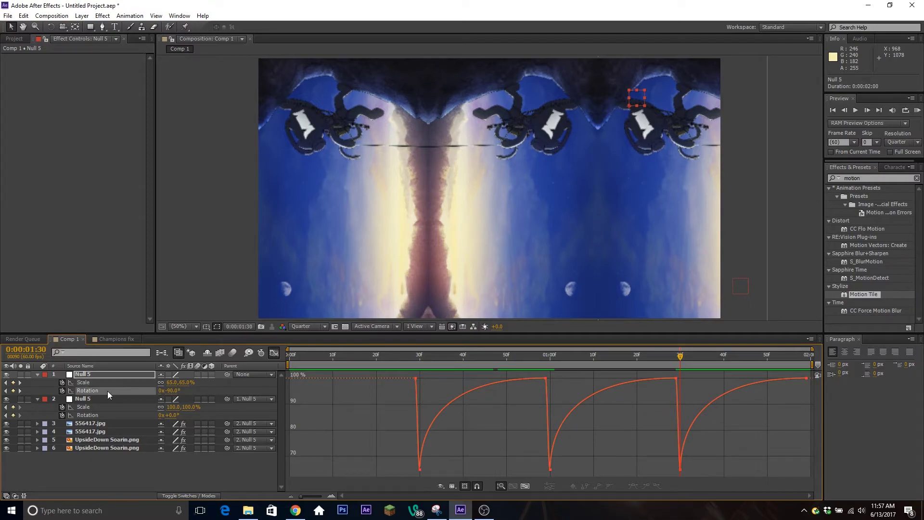
left_click(149, 410)
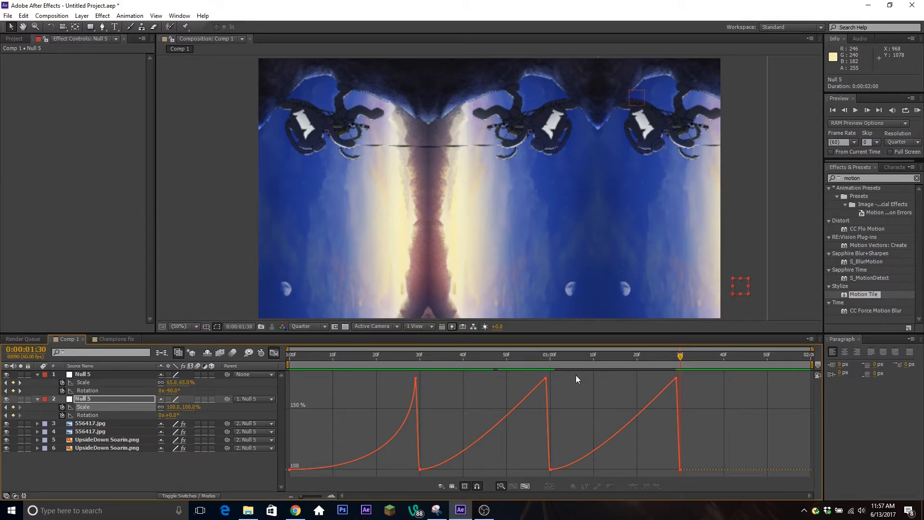
left_click(538, 381)
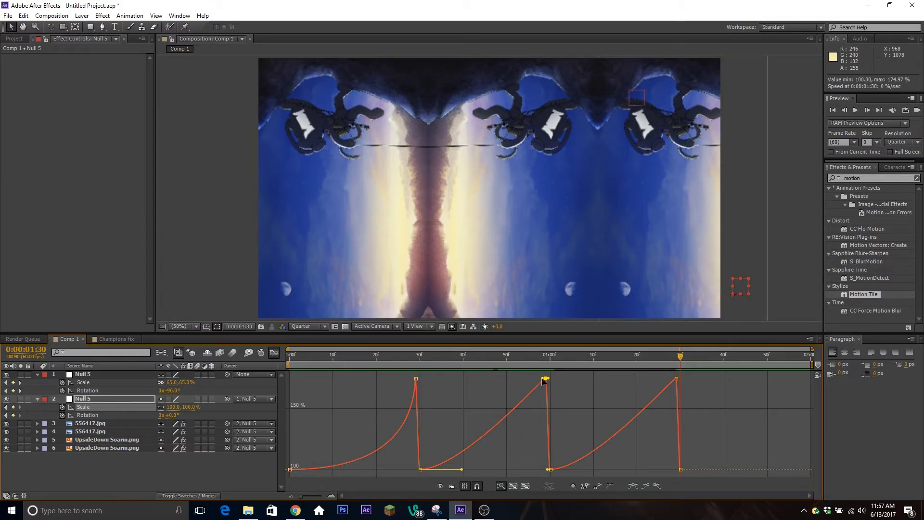
left_click_drag(543, 380, 564, 462)
left_click(678, 379)
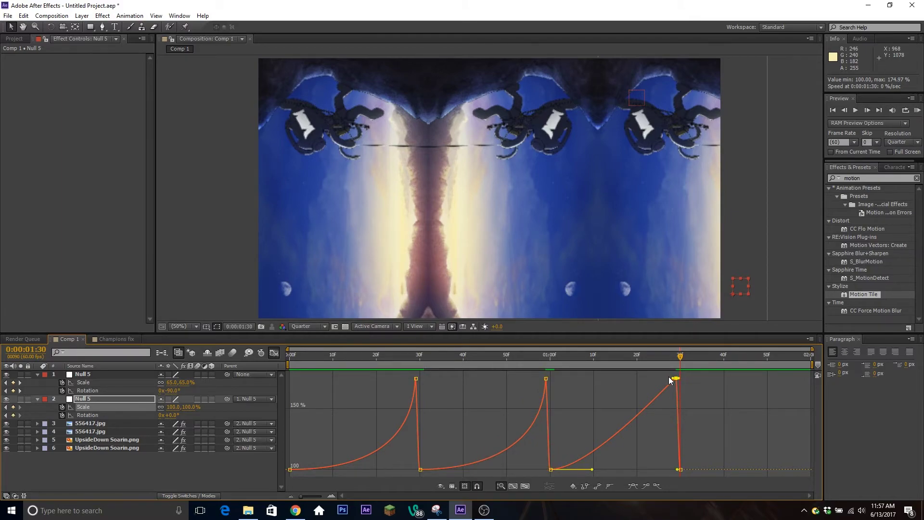
left_click_drag(675, 380, 674, 457)
left_click(92, 415)
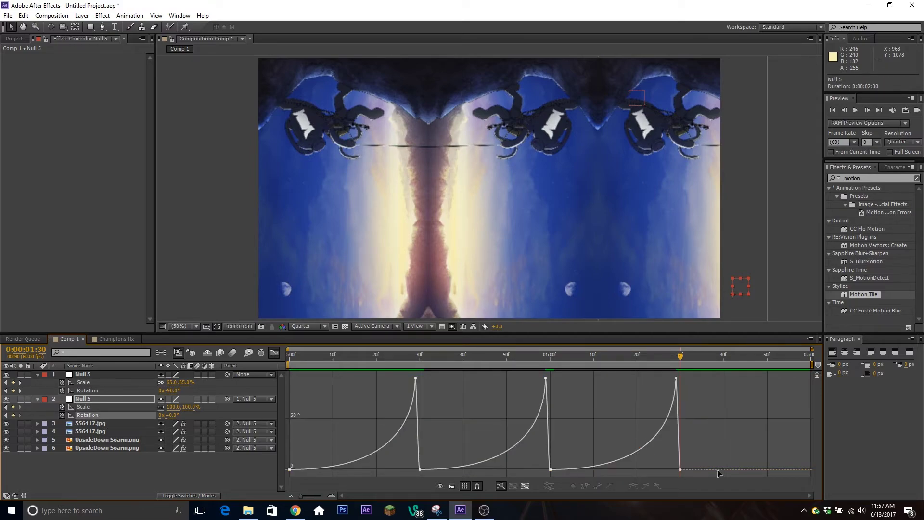
left_click(275, 353)
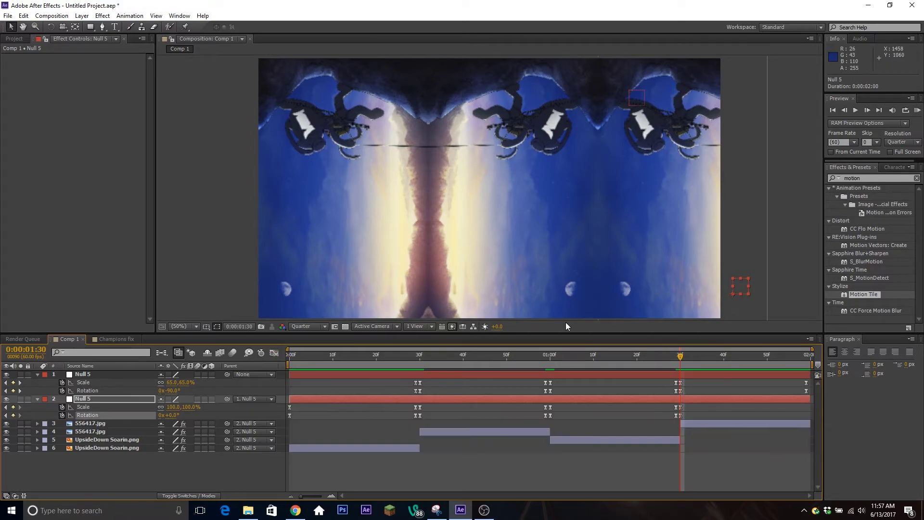
left_click(918, 111)
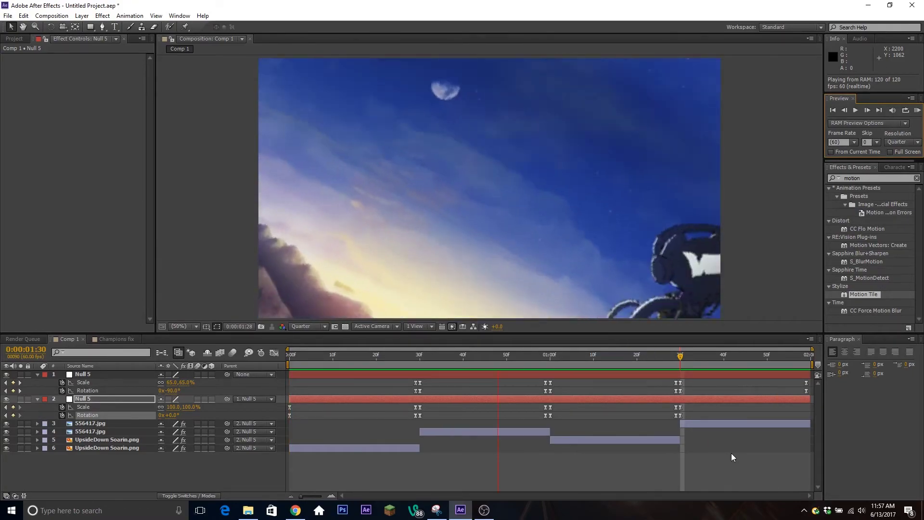
key("space")
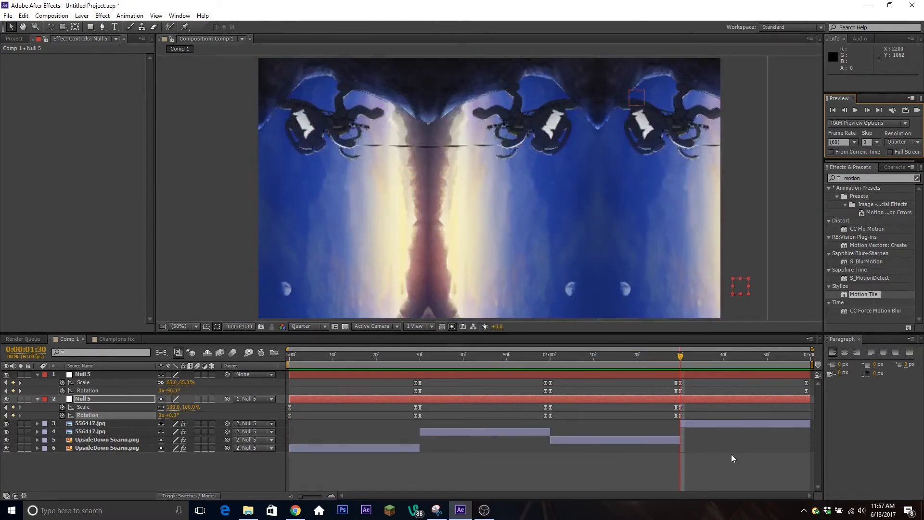
Step: Switch to the Champions fix composition and start a RAM preview of it
left_click(116, 339)
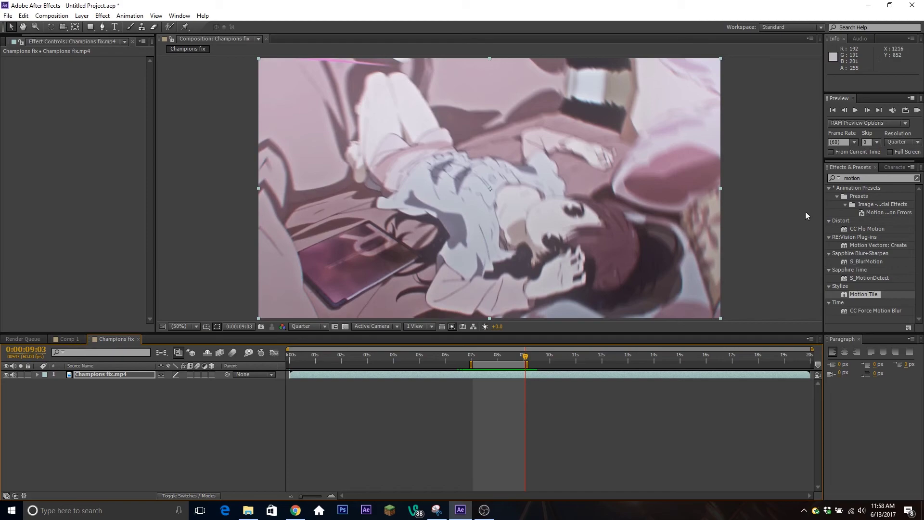
left_click(918, 111)
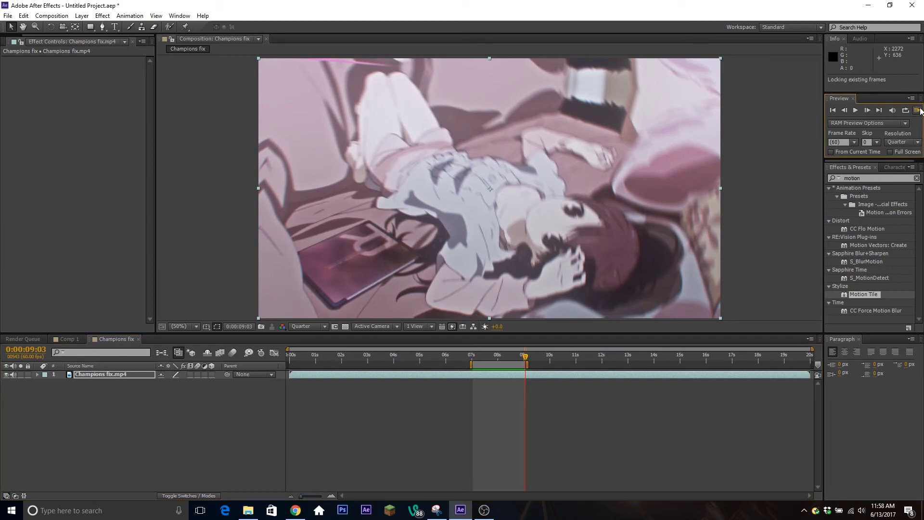